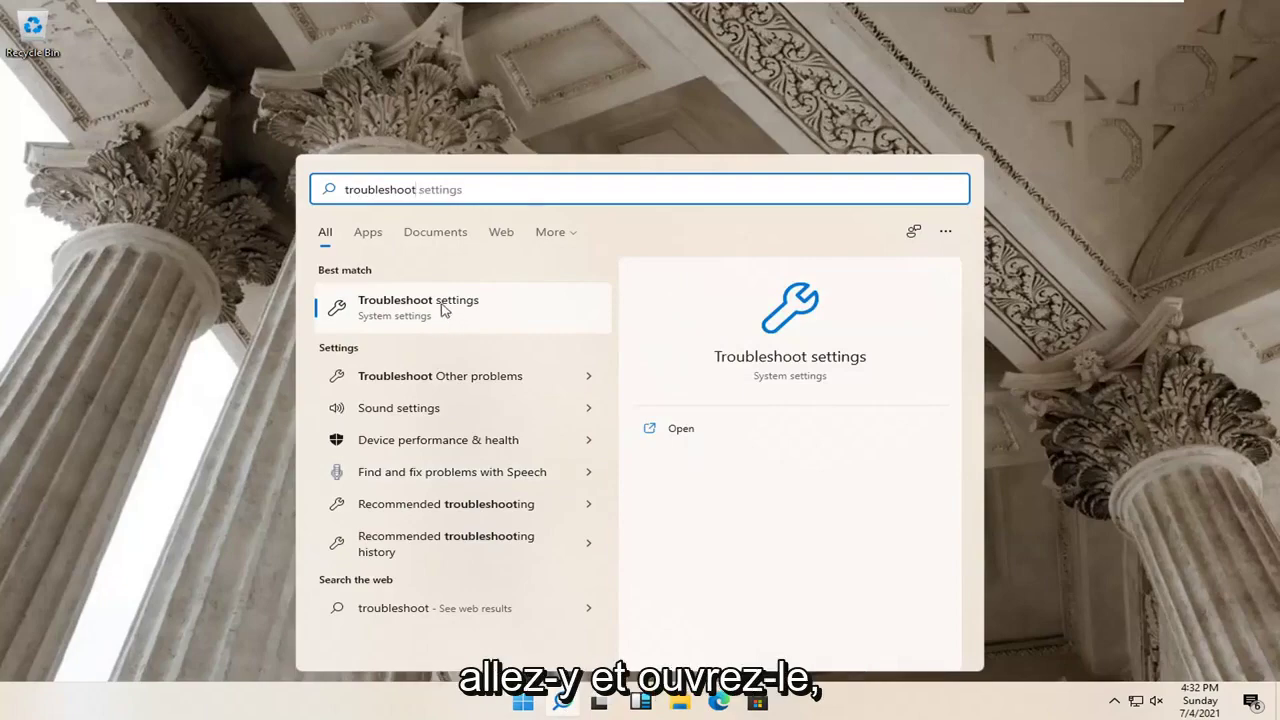
Step: Run the Bluetooth troubleshooter from the additional troubleshooters in Troubleshoot settings
{"action": "left_click", "coordinate": [462, 319]}
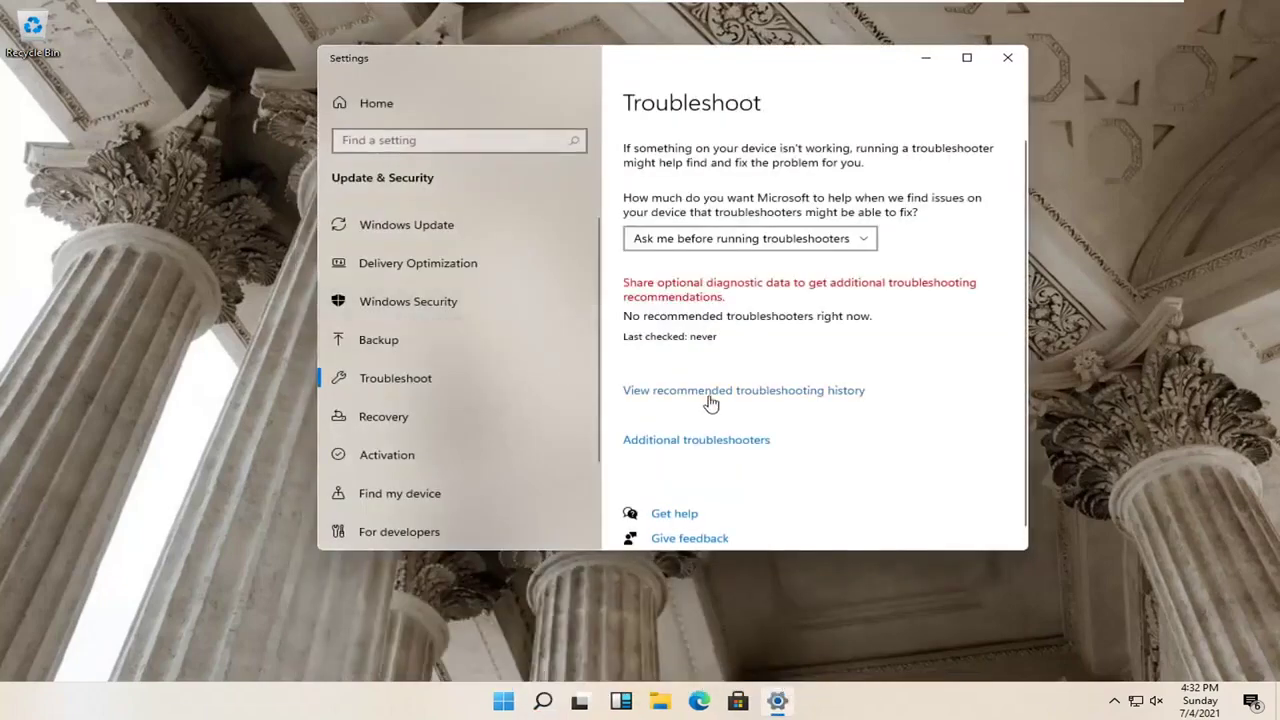
{"action": "left_click", "coordinate": [742, 444]}
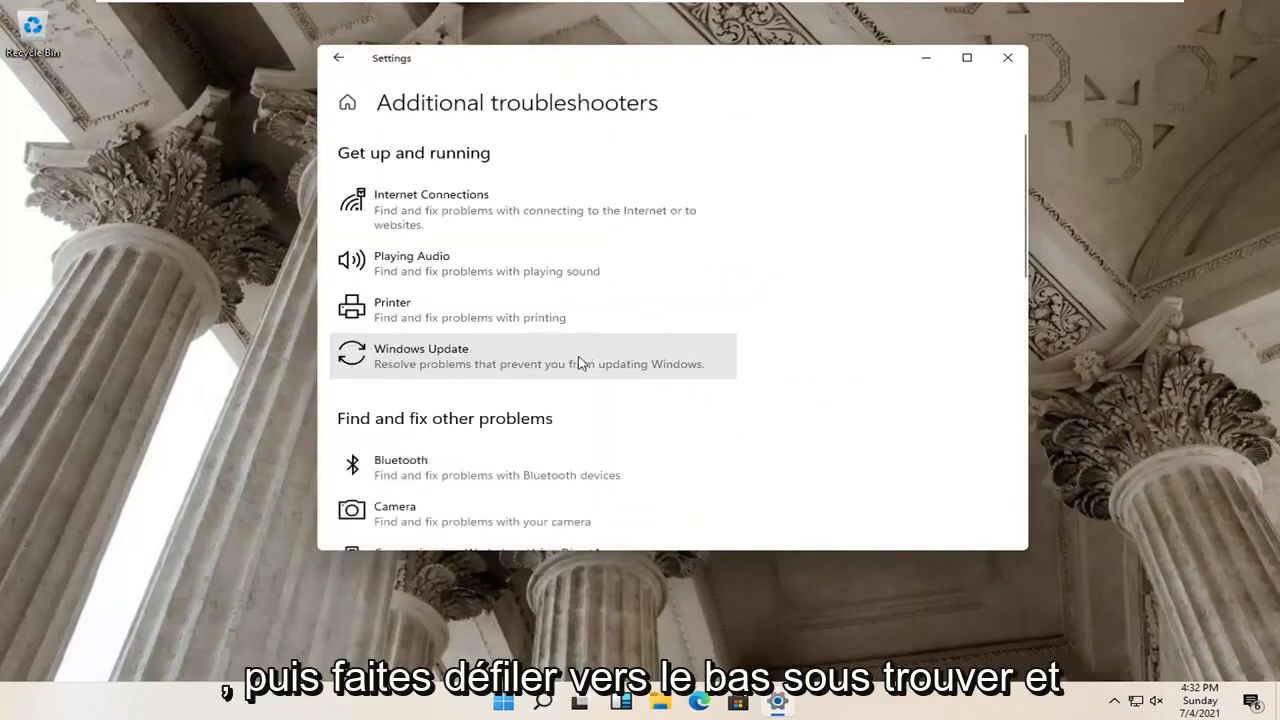
{"action": "scroll", "coordinate": [500, 368], "scroll_direction": "down", "scroll_amount": 1}
{"action": "scroll", "coordinate": [440, 362], "scroll_direction": "down", "scroll_amount": 1}
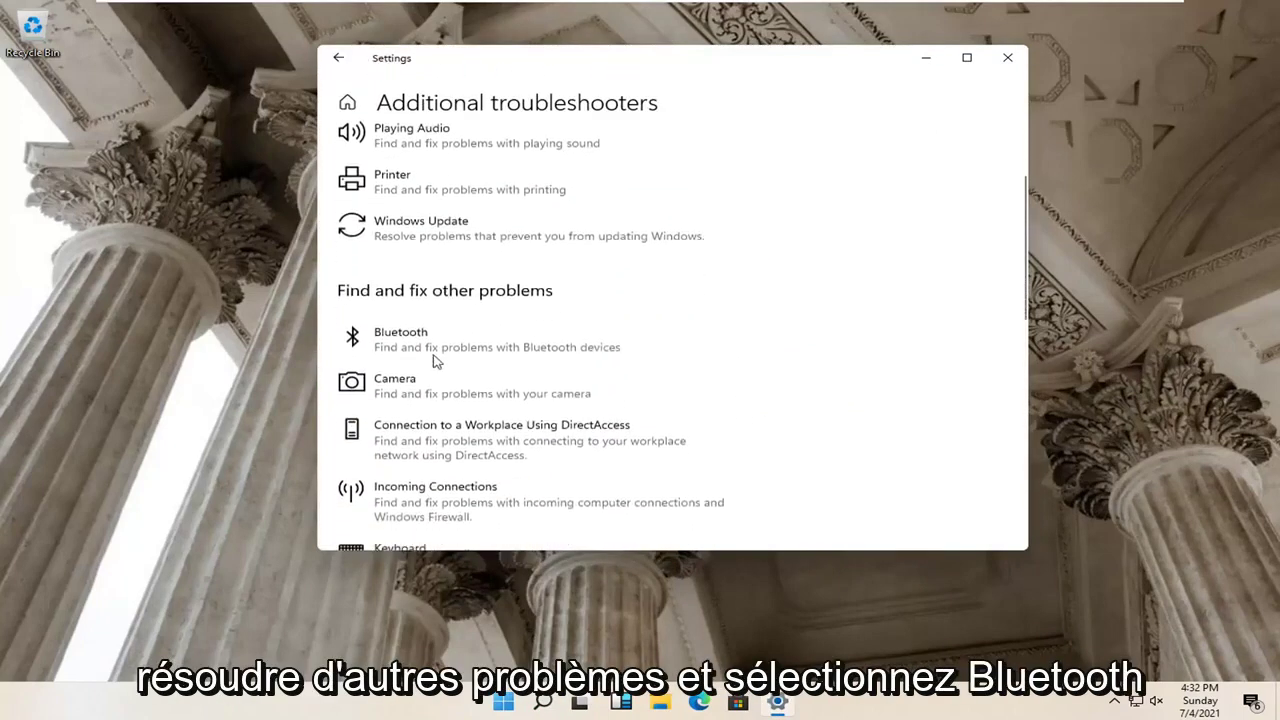
{"action": "left_click", "coordinate": [416, 350]}
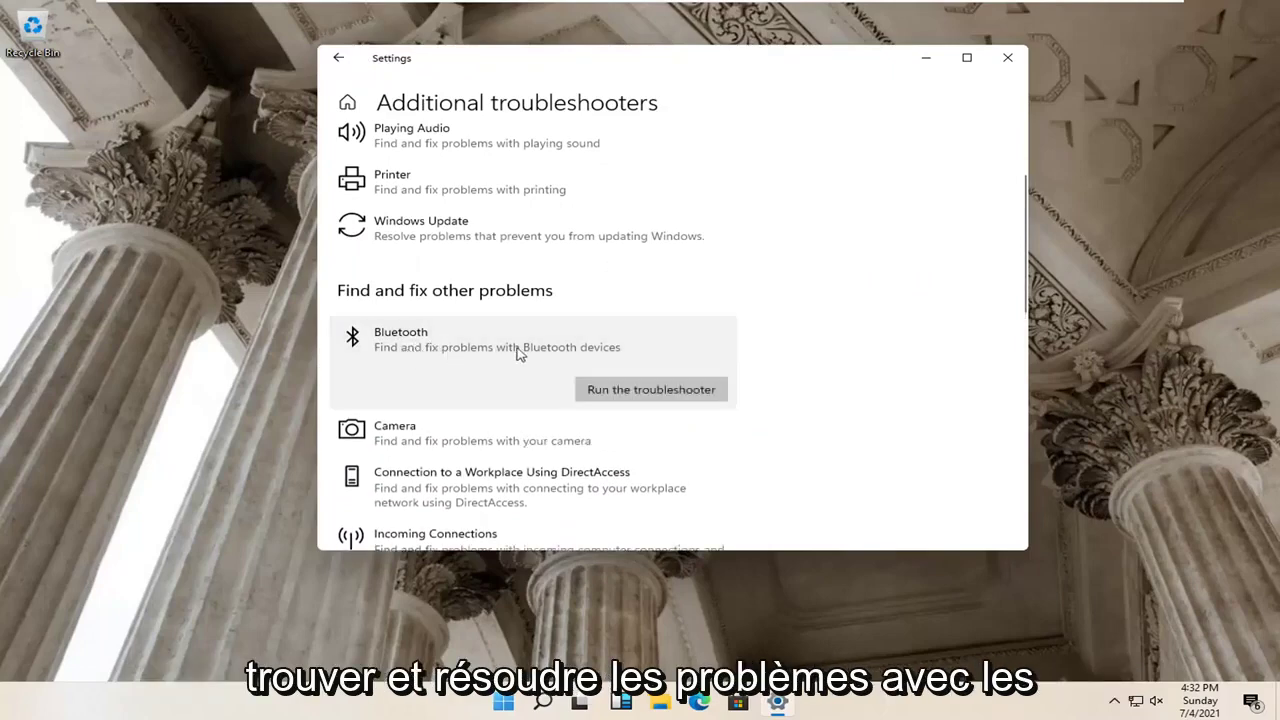
{"action": "left_click", "coordinate": [617, 390]}
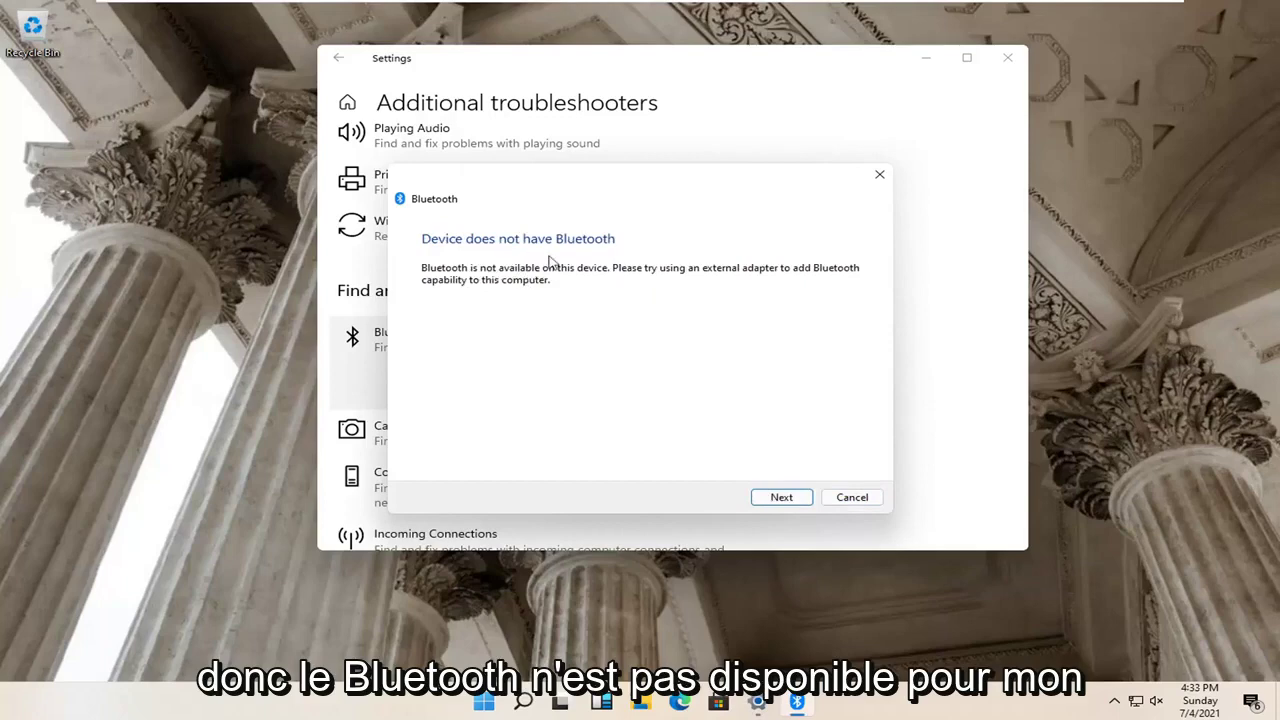
Step: Finish the Bluetooth troubleshooter and close the Settings window
{"action": "left_click", "coordinate": [780, 497]}
{"action": "left_click", "coordinate": [849, 495]}
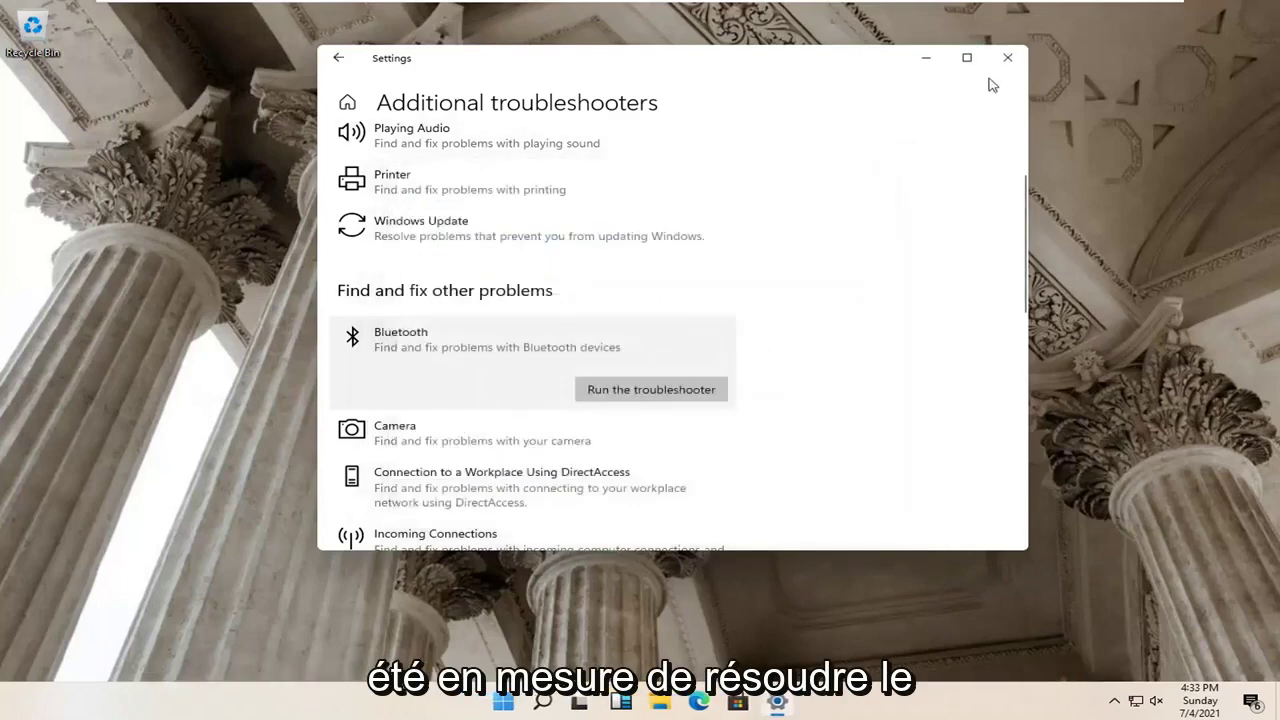
{"action": "left_click", "coordinate": [1007, 57]}
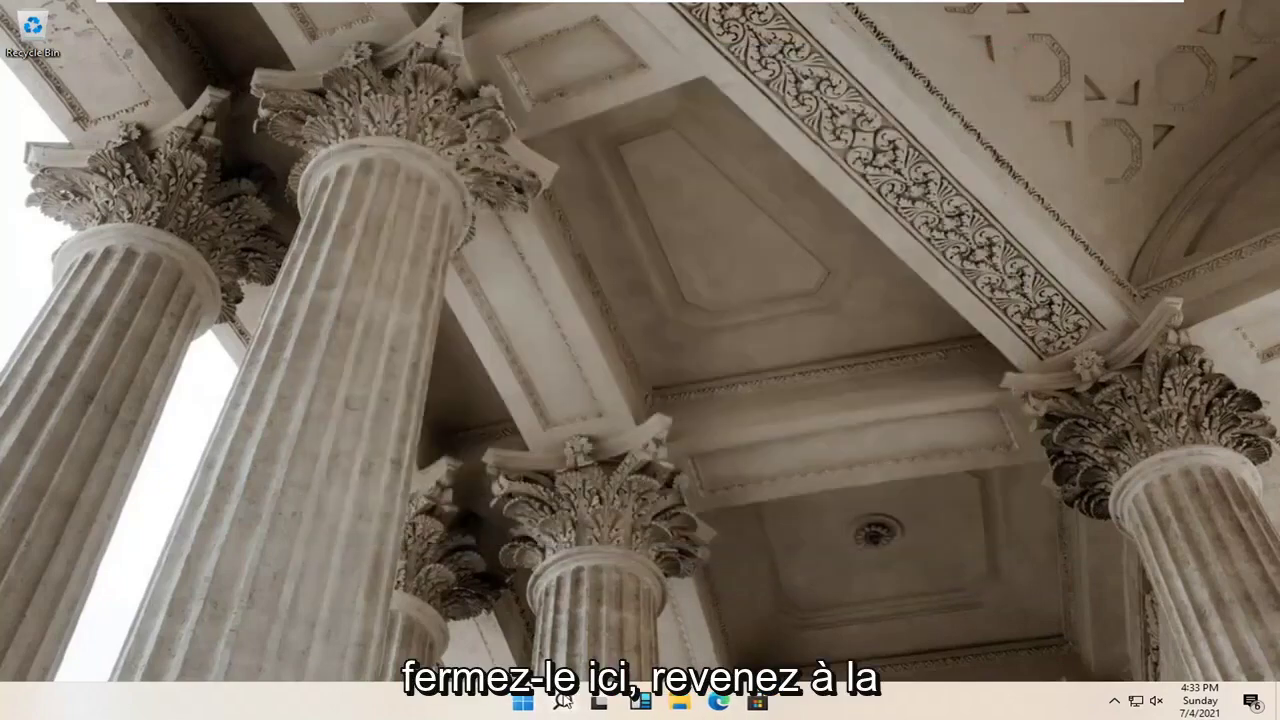
Step: Search Windows for "services" and open the Services app
{"action": "left_click", "coordinate": [563, 700]}
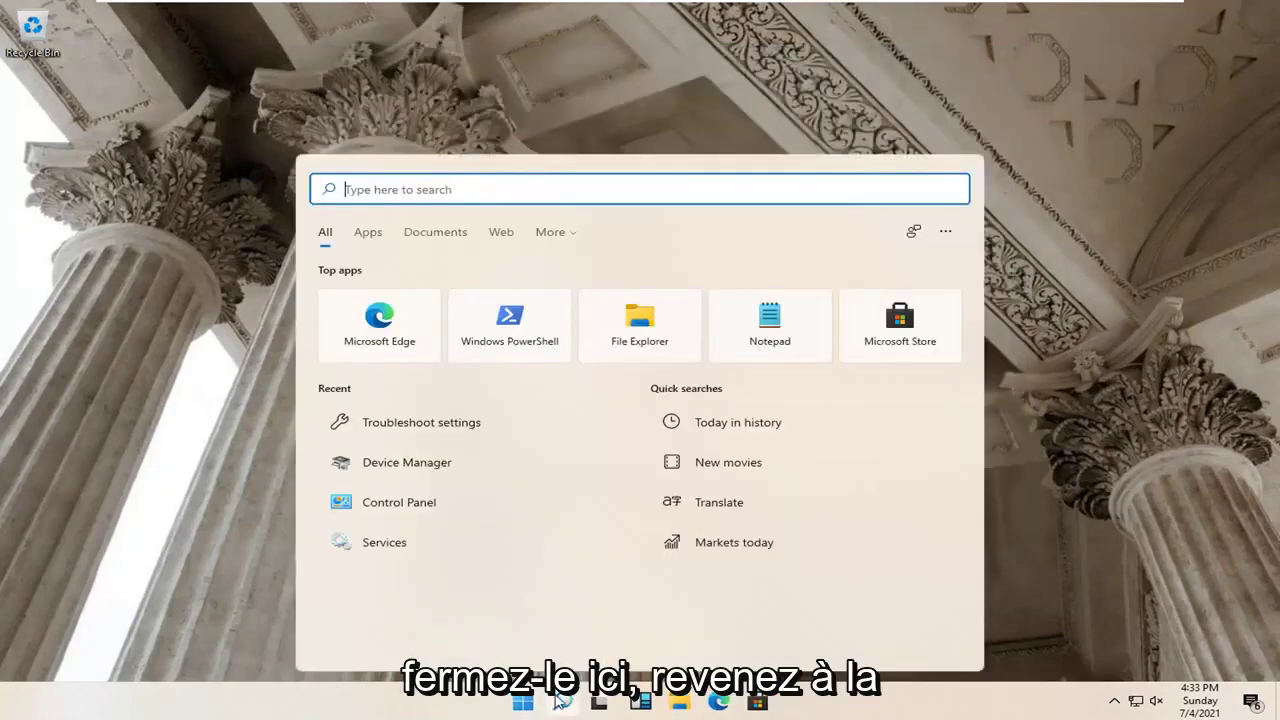
{"action": "type", "text": "services"}
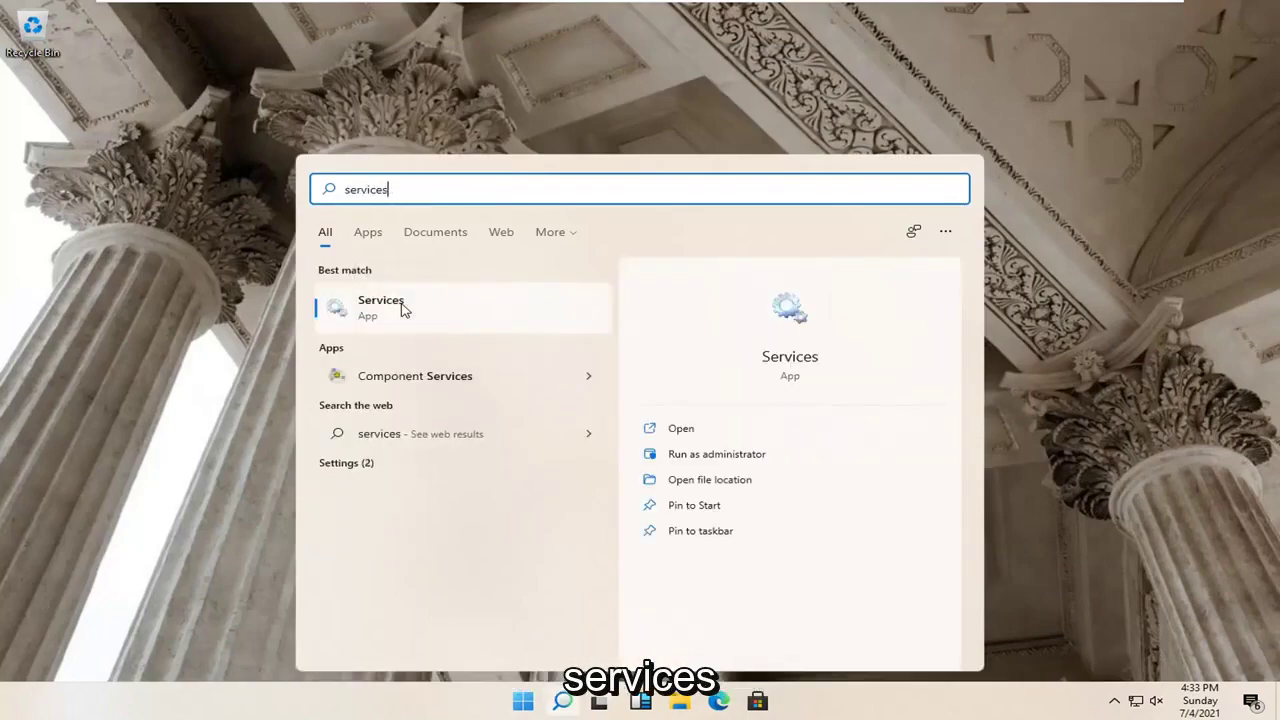
{"action": "left_click", "coordinate": [403, 308]}
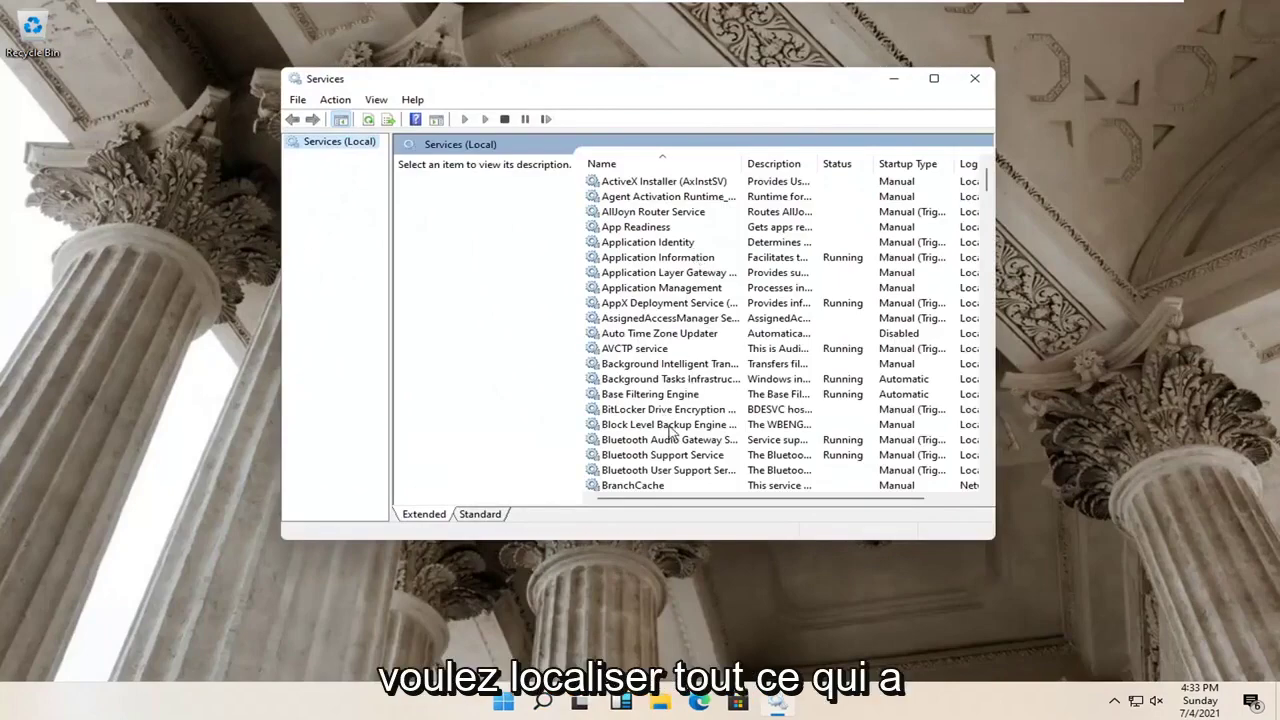
Step: Check the service status of the Bluetooth Audio Gateway Service and the Bluetooth Support Service in their properties
{"action": "scroll", "coordinate": [643, 428], "scroll_direction": "down", "scroll_amount": 1}
{"action": "left_click", "coordinate": [643, 409]}
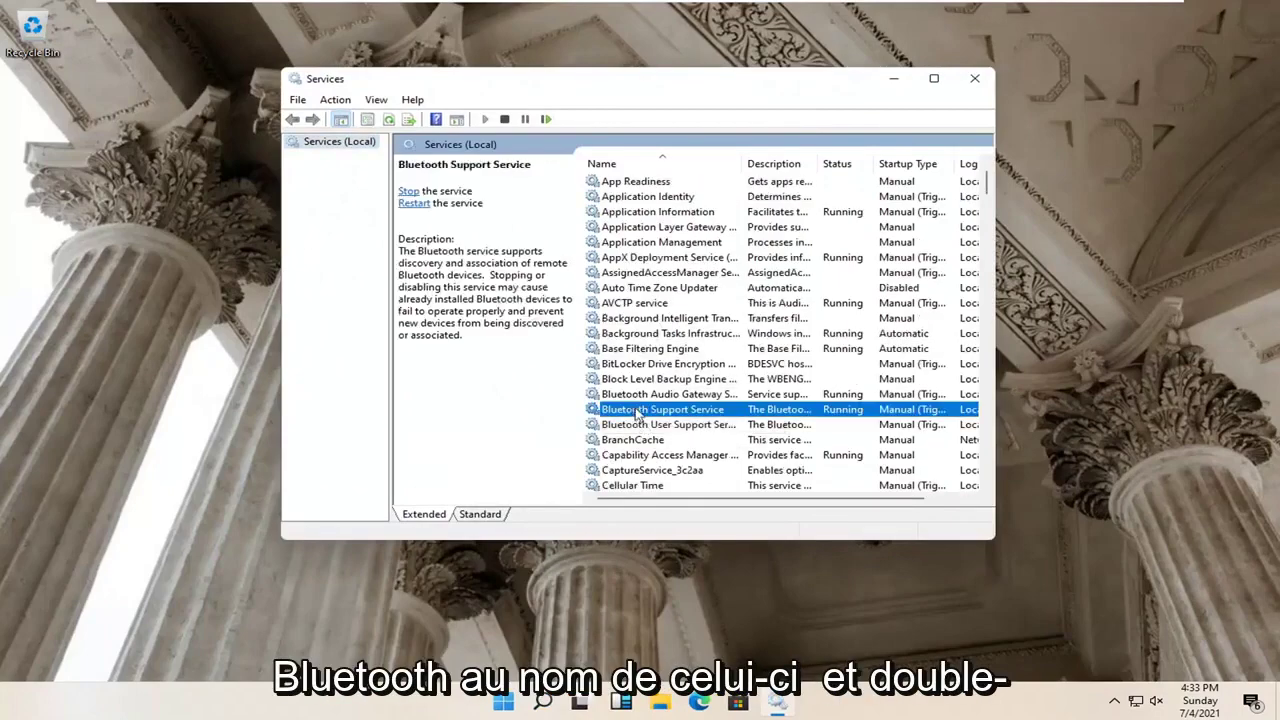
{"action": "double_click", "coordinate": [643, 394]}
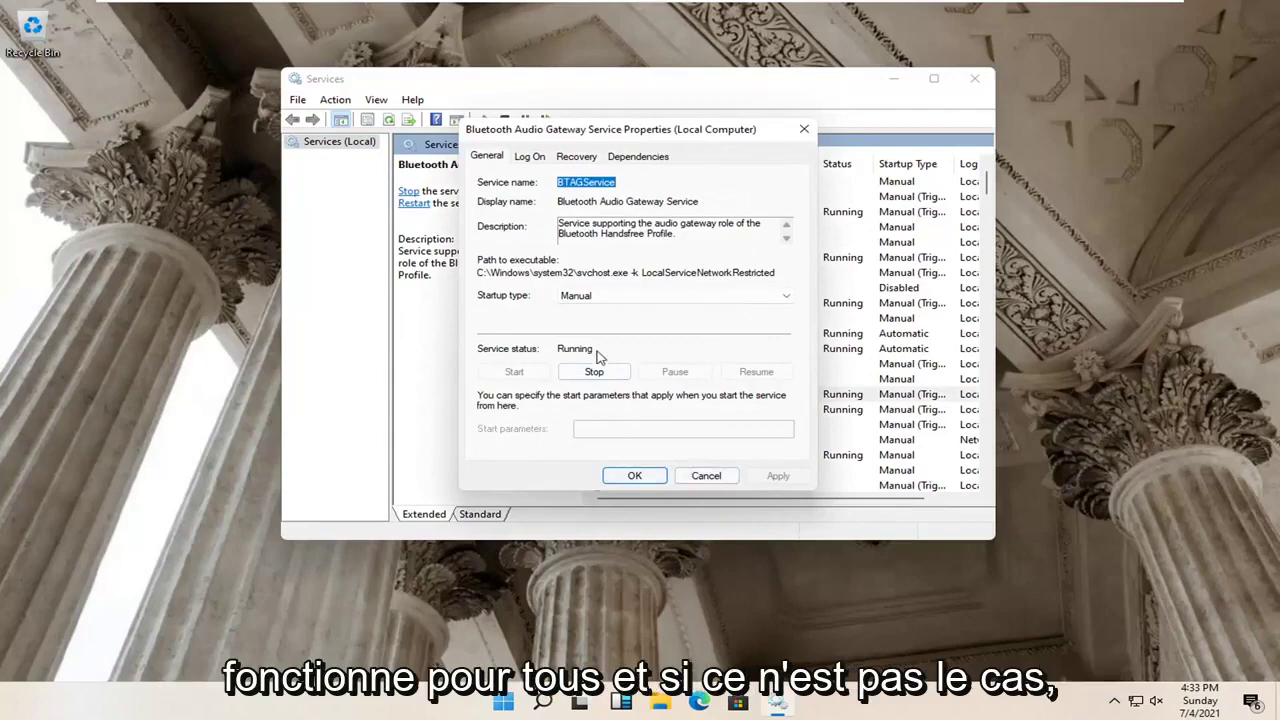
{"action": "left_click", "coordinate": [626, 477]}
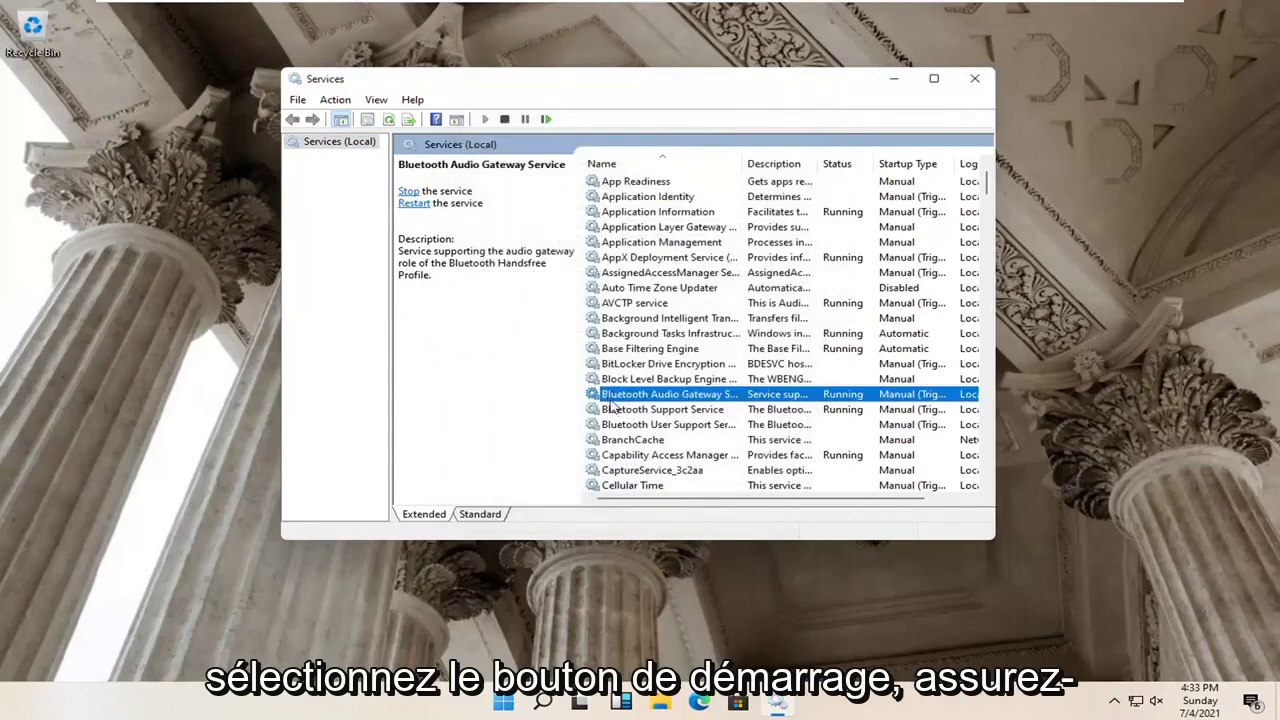
{"action": "left_click", "coordinate": [617, 410]}
{"action": "double_click", "coordinate": [617, 410]}
{"action": "left_click", "coordinate": [655, 477]}
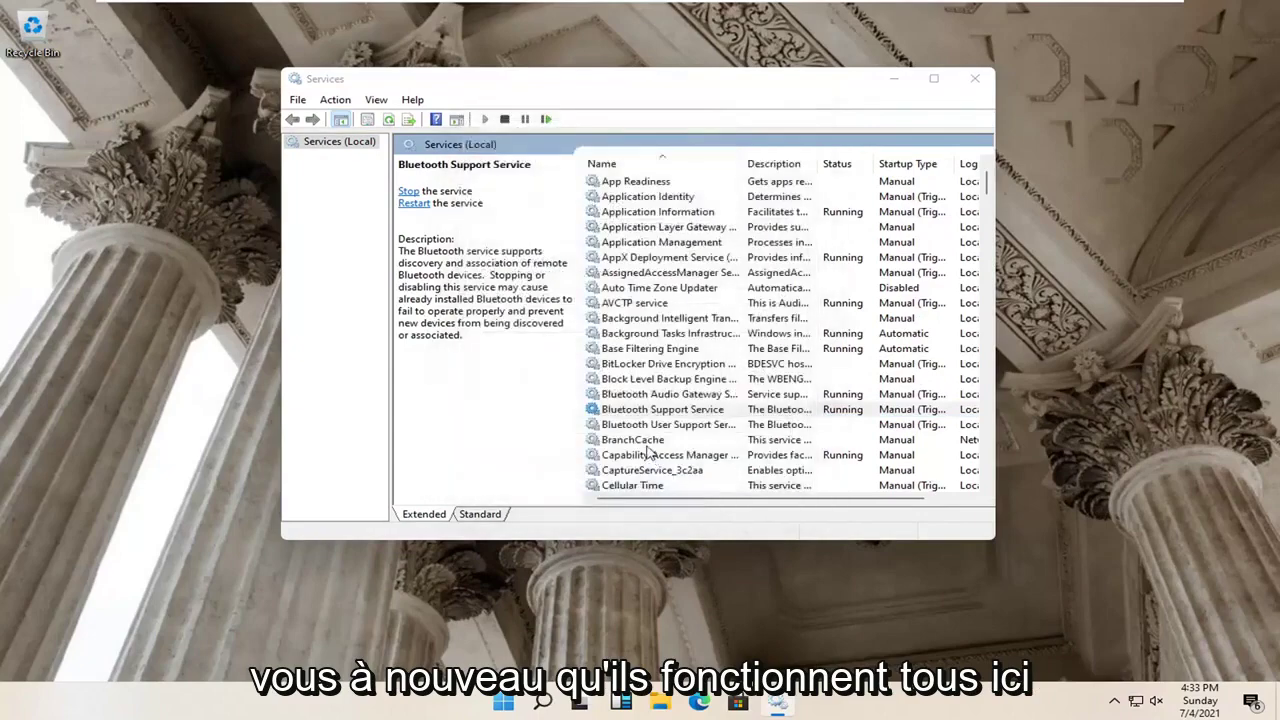
Step: Start the Bluetooth User Support Service from its properties and close the Services window
{"action": "double_click", "coordinate": [636, 425]}
{"action": "left_click", "coordinate": [514, 371]}
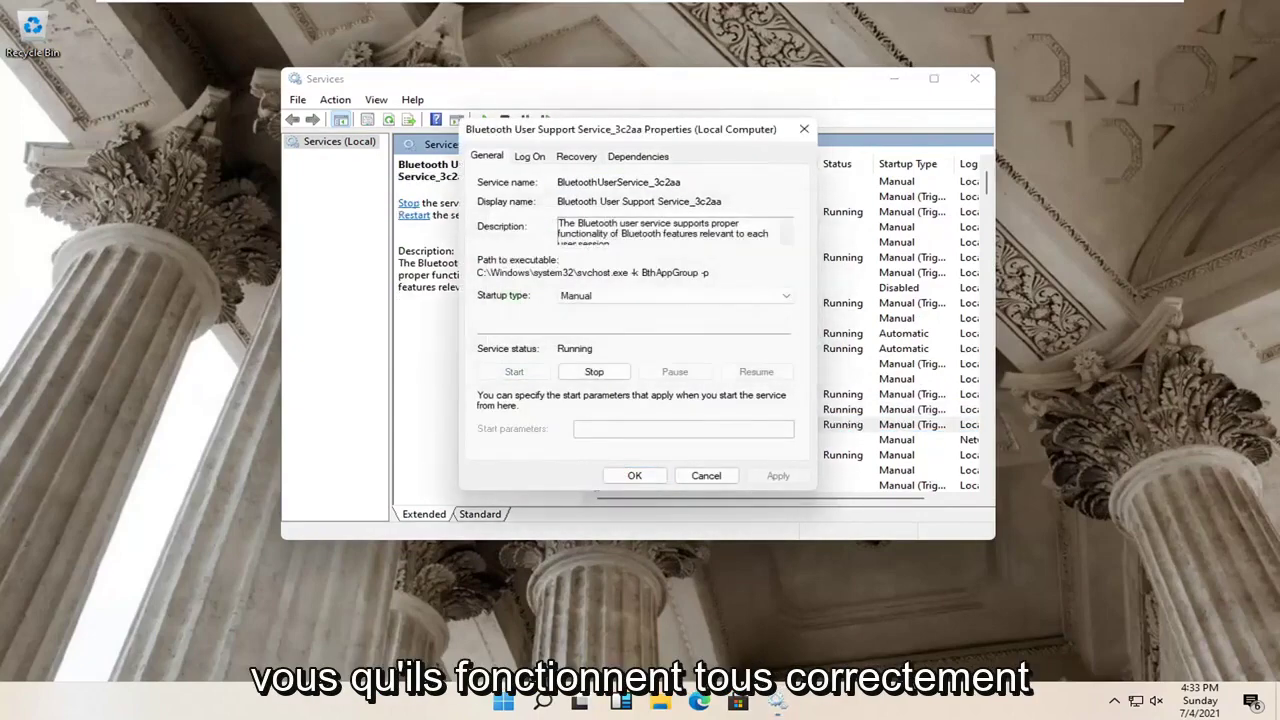
{"action": "left_click", "coordinate": [640, 475]}
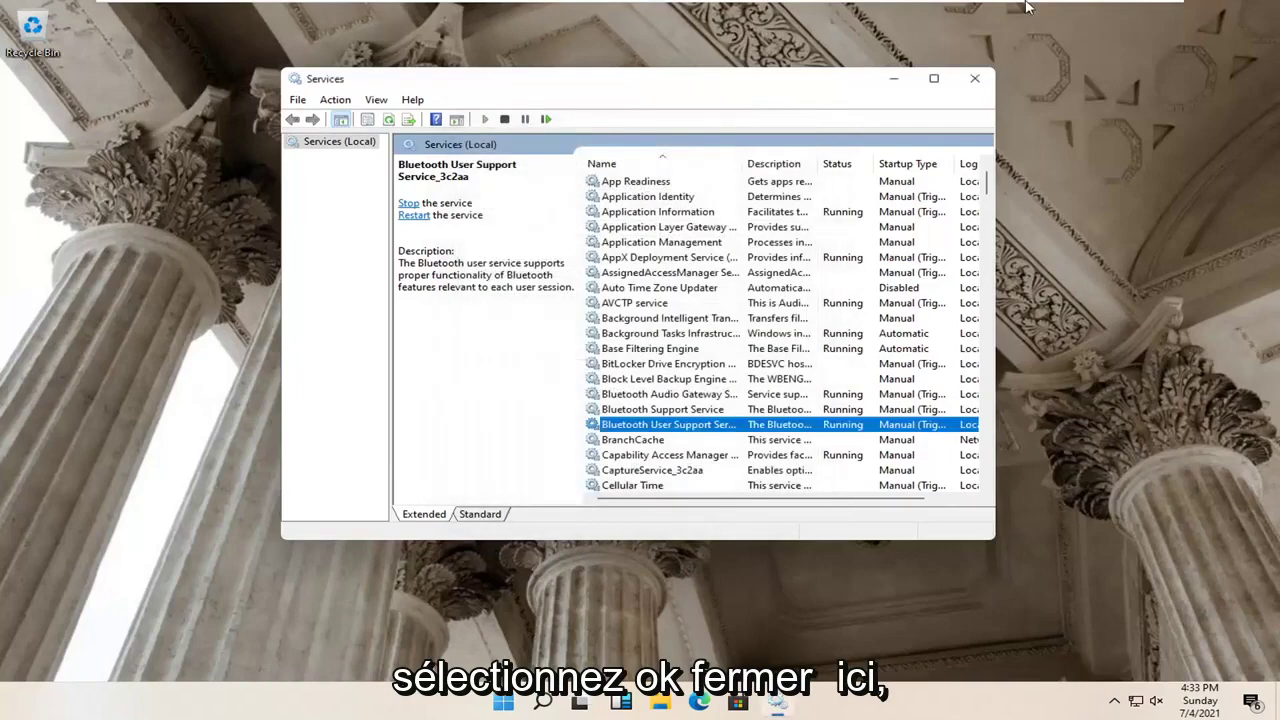
{"action": "left_click", "coordinate": [976, 77]}
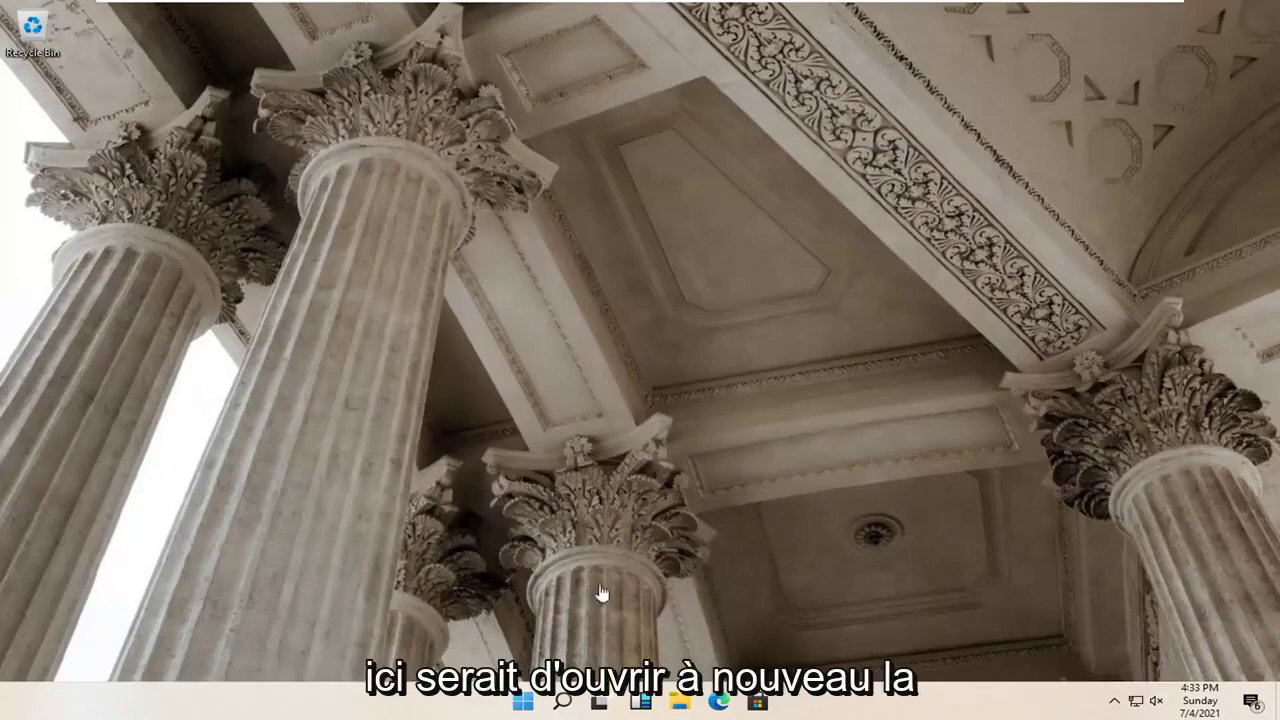
Step: Search Windows for Device Manager, open it and move its window toward the middle of the desktop
{"action": "left_click", "coordinate": [563, 702]}
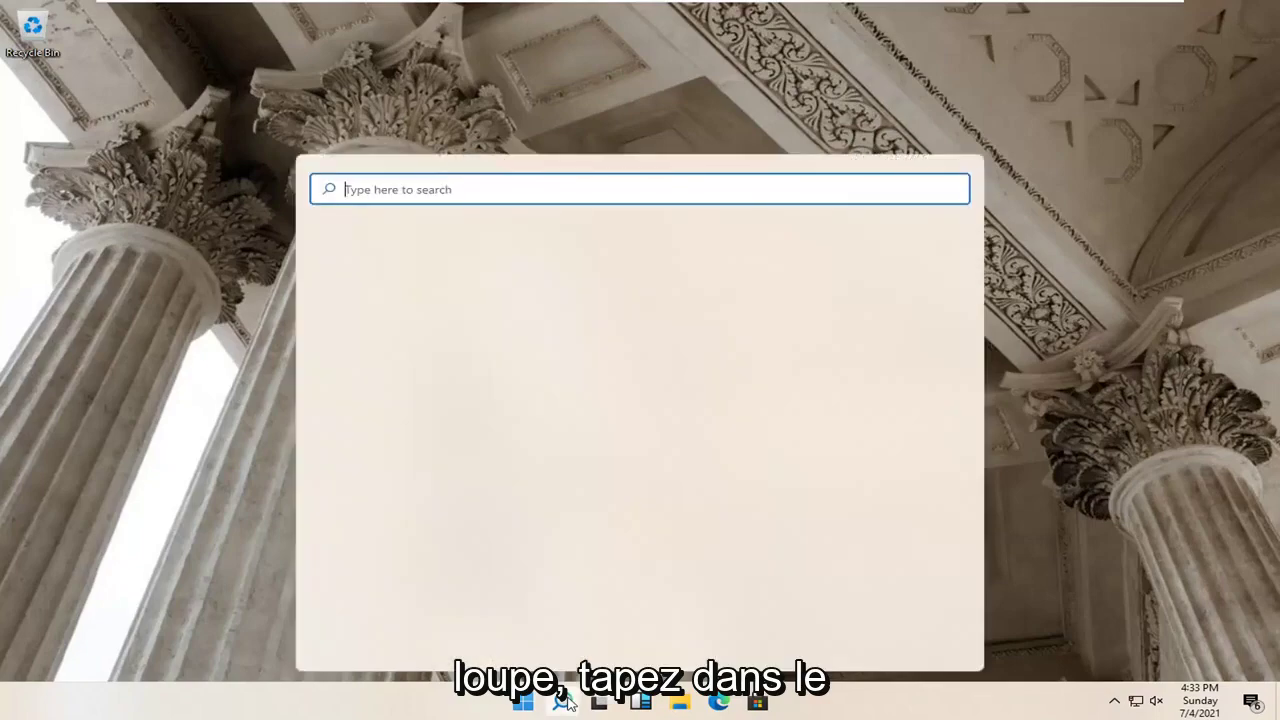
{"action": "type", "text": "device man"}
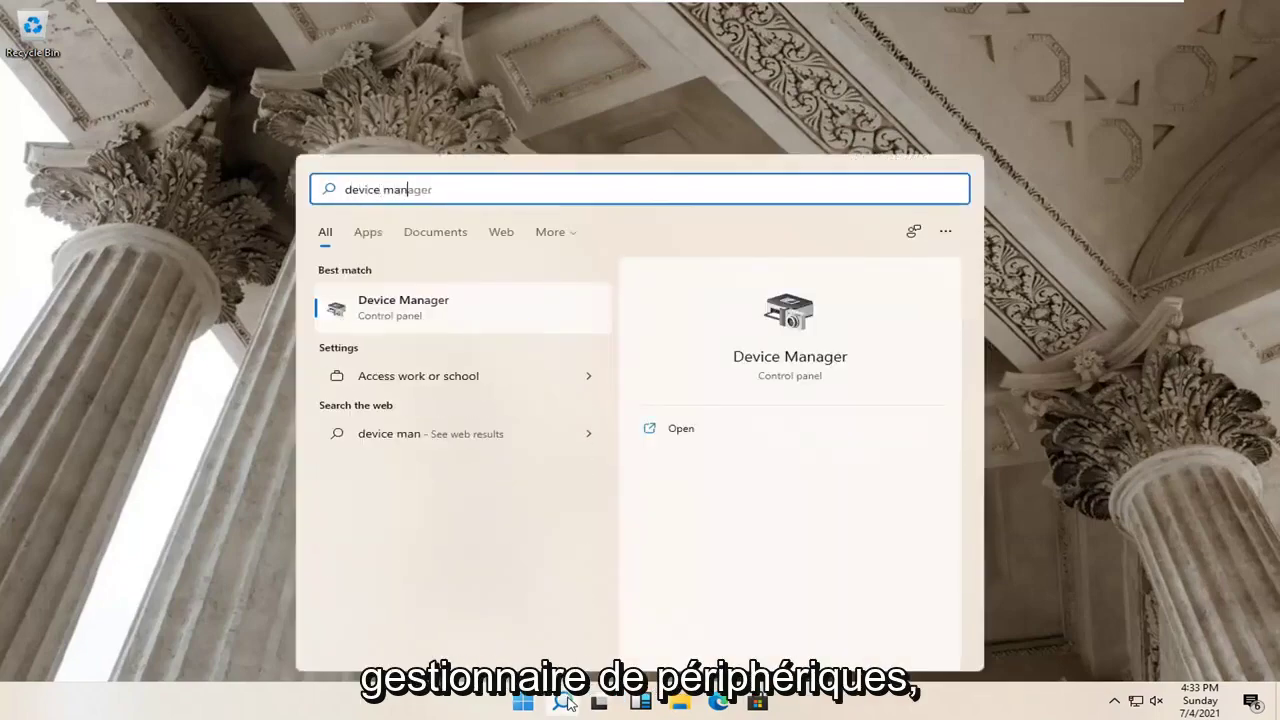
{"action": "left_click", "coordinate": [448, 312]}
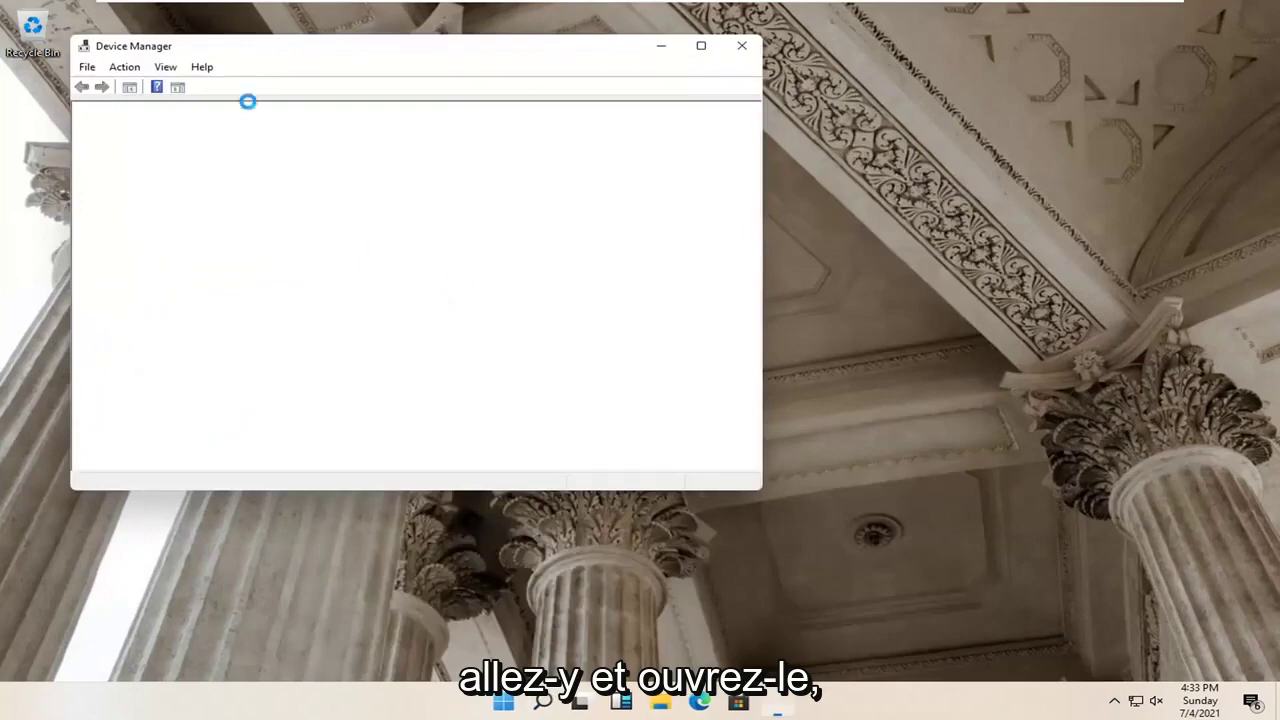
{"action": "left_click_drag", "start_coordinate": [271, 51], "coordinate": [485, 70]}
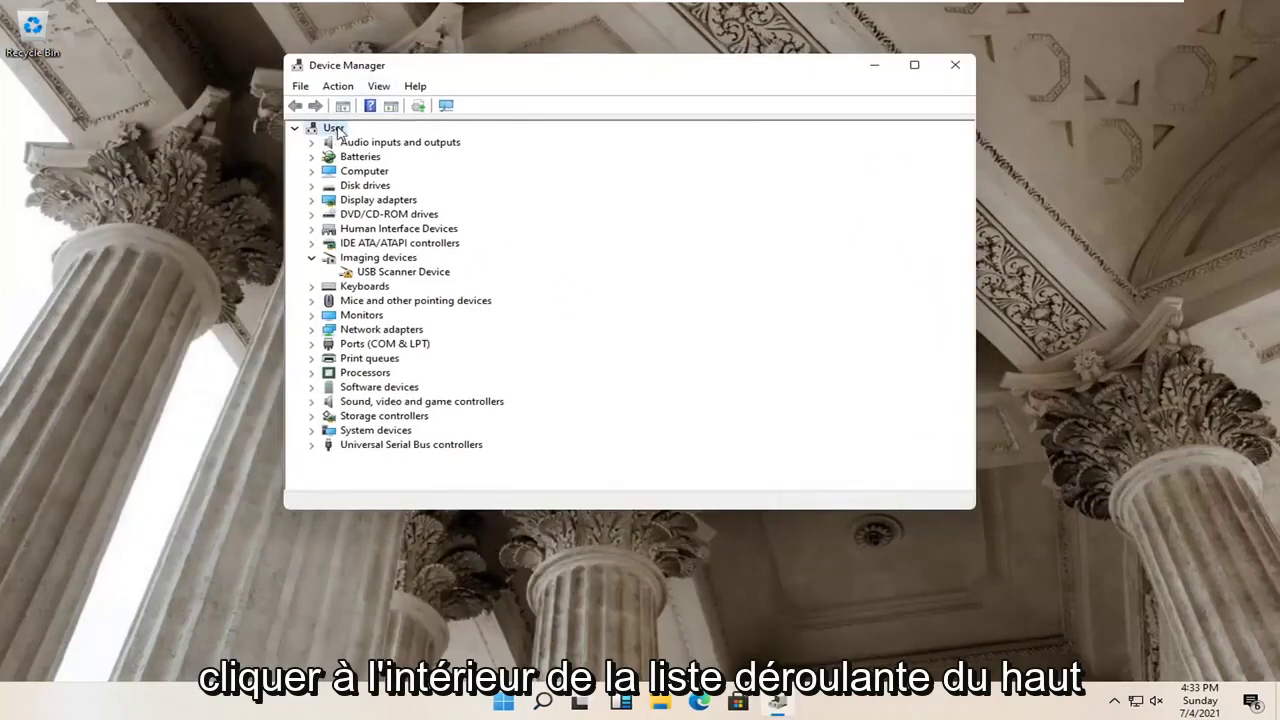
Step: Scan the computer for hardware changes with the root of the device tree selected
{"action": "left_click", "coordinate": [294, 128]}
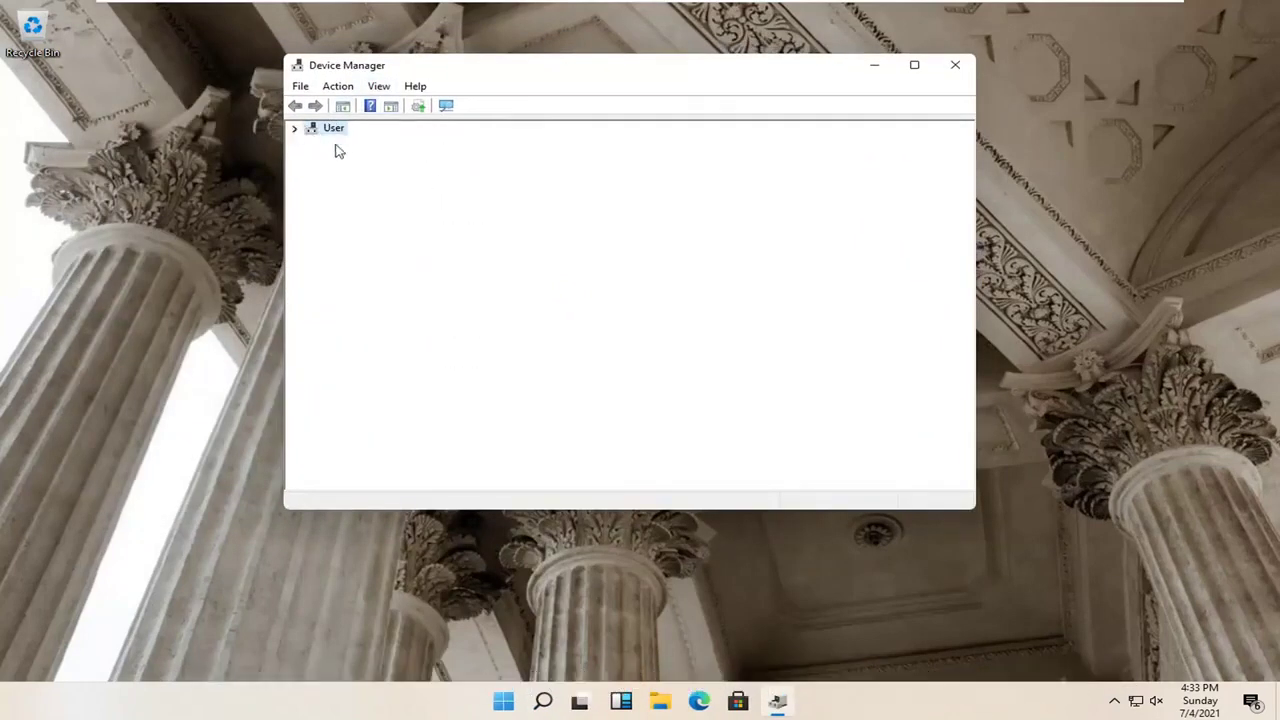
{"action": "double_click", "coordinate": [316, 129]}
{"action": "left_click", "coordinate": [338, 86]}
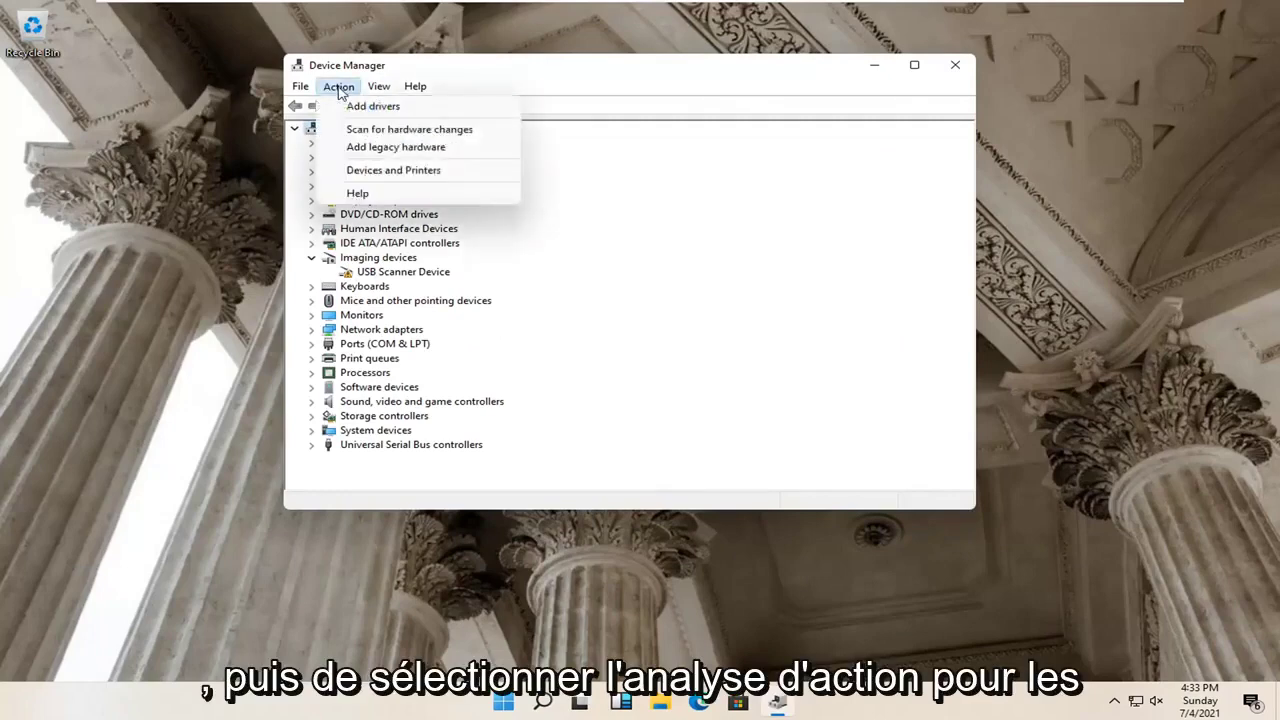
{"action": "left_click", "coordinate": [463, 131]}
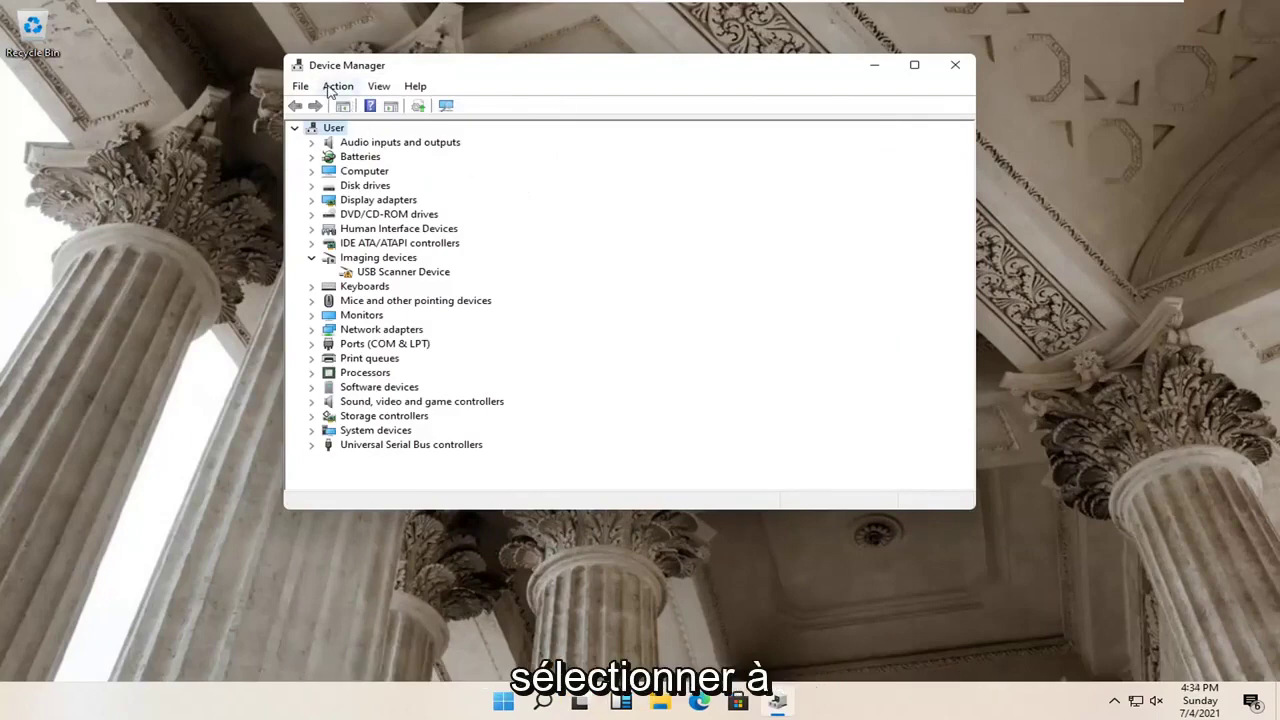
Step: Start adding legacy hardware and choose to install hardware selected manually from a list
{"action": "left_click", "coordinate": [337, 87]}
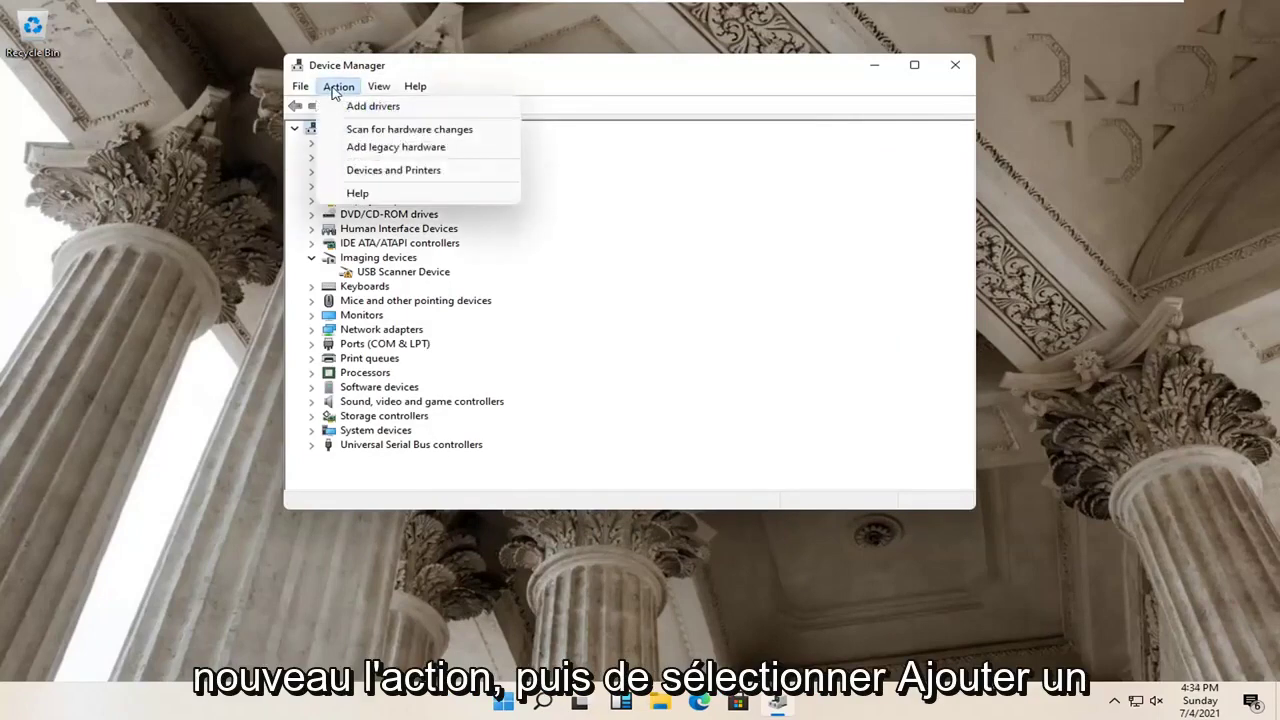
{"action": "left_click", "coordinate": [380, 151]}
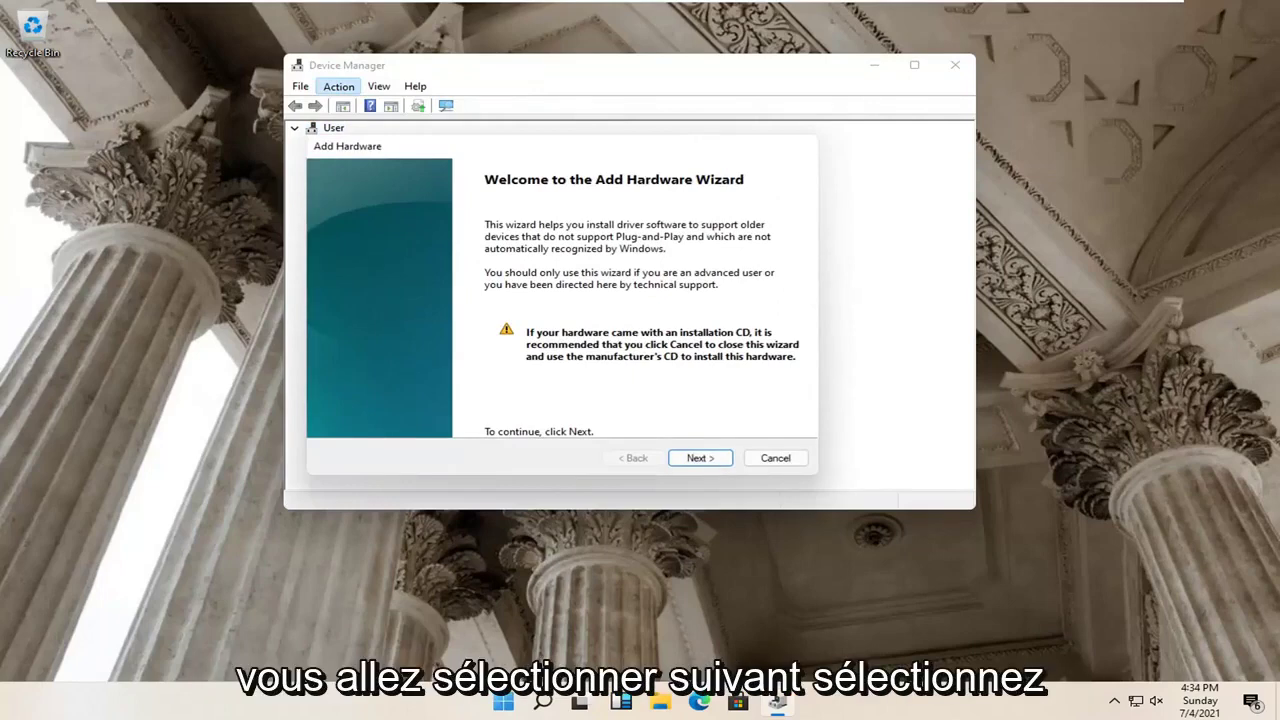
{"action": "left_click", "coordinate": [701, 460]}
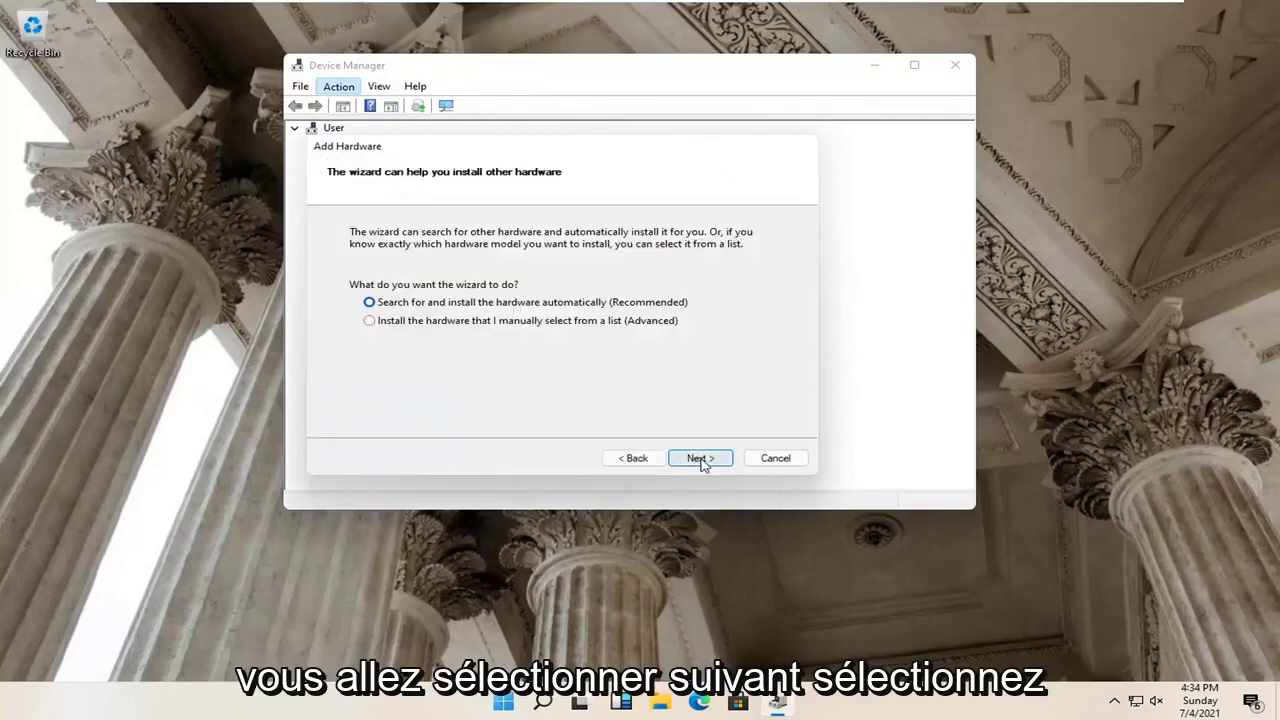
{"action": "left_click", "coordinate": [465, 322]}
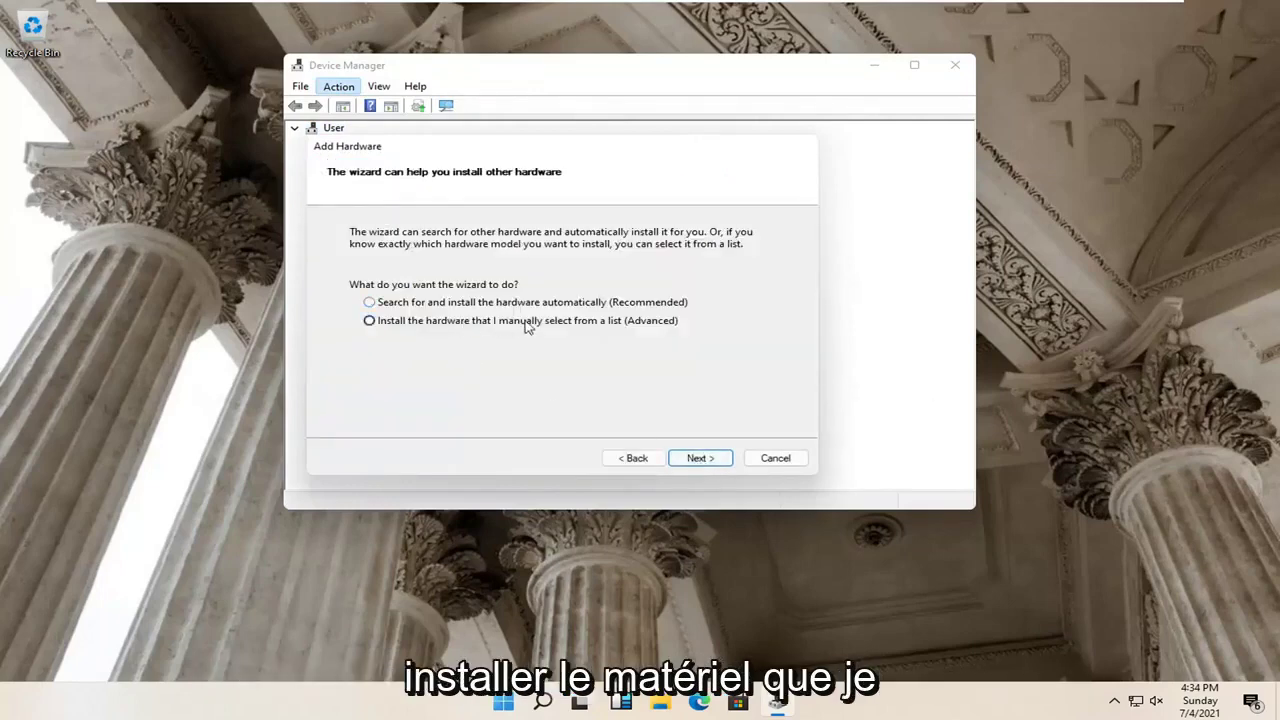
{"action": "left_click", "coordinate": [701, 458]}
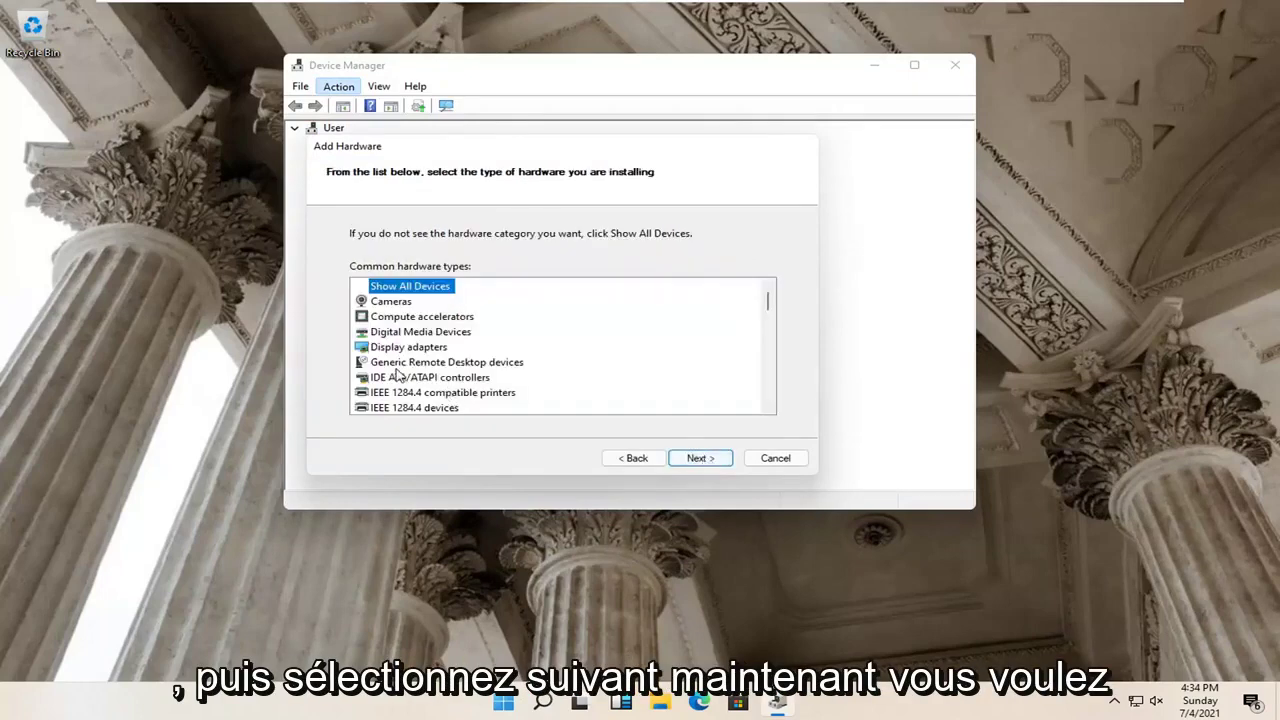
Step: Choose Network adapters as the type of hardware to install and continue to the driver selection
{"action": "scroll", "coordinate": [420, 372], "scroll_direction": "down", "scroll_amount": 8}
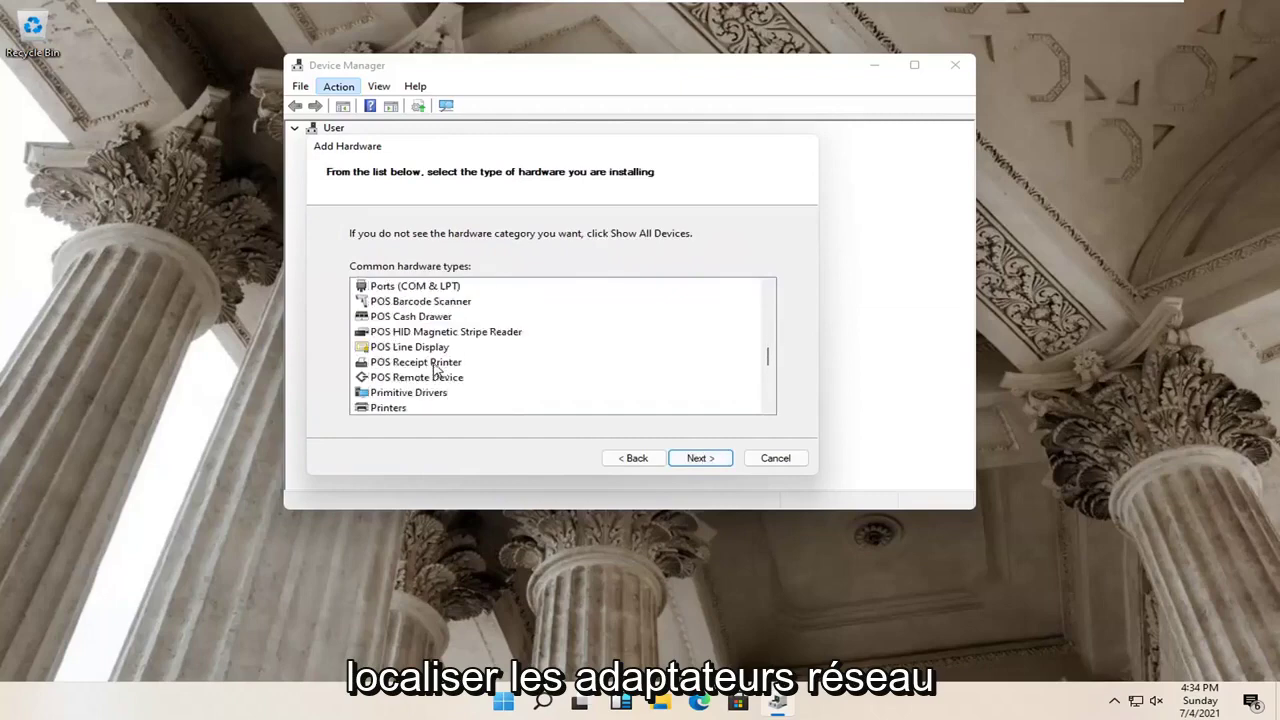
{"action": "scroll", "coordinate": [433, 370], "scroll_direction": "down", "scroll_amount": 3}
{"action": "scroll", "coordinate": [433, 370], "scroll_direction": "up", "scroll_amount": 5}
{"action": "left_click", "coordinate": [410, 303]}
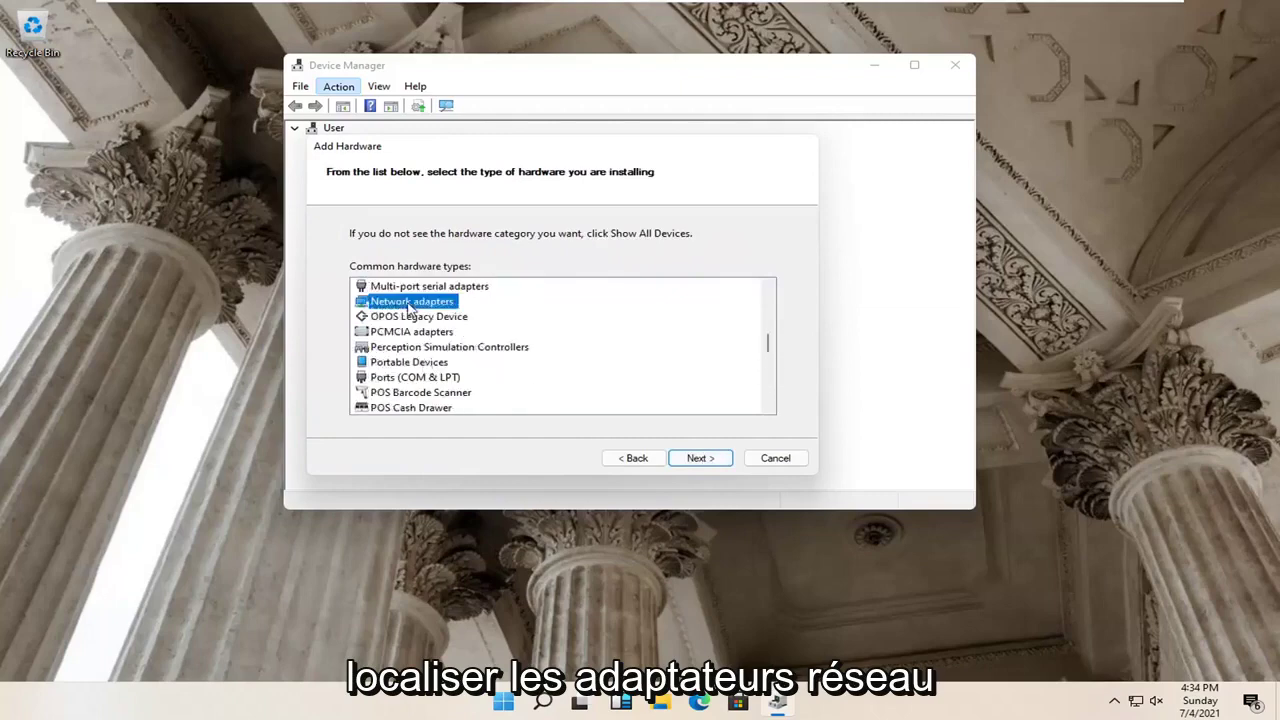
{"action": "left_click", "coordinate": [694, 459]}
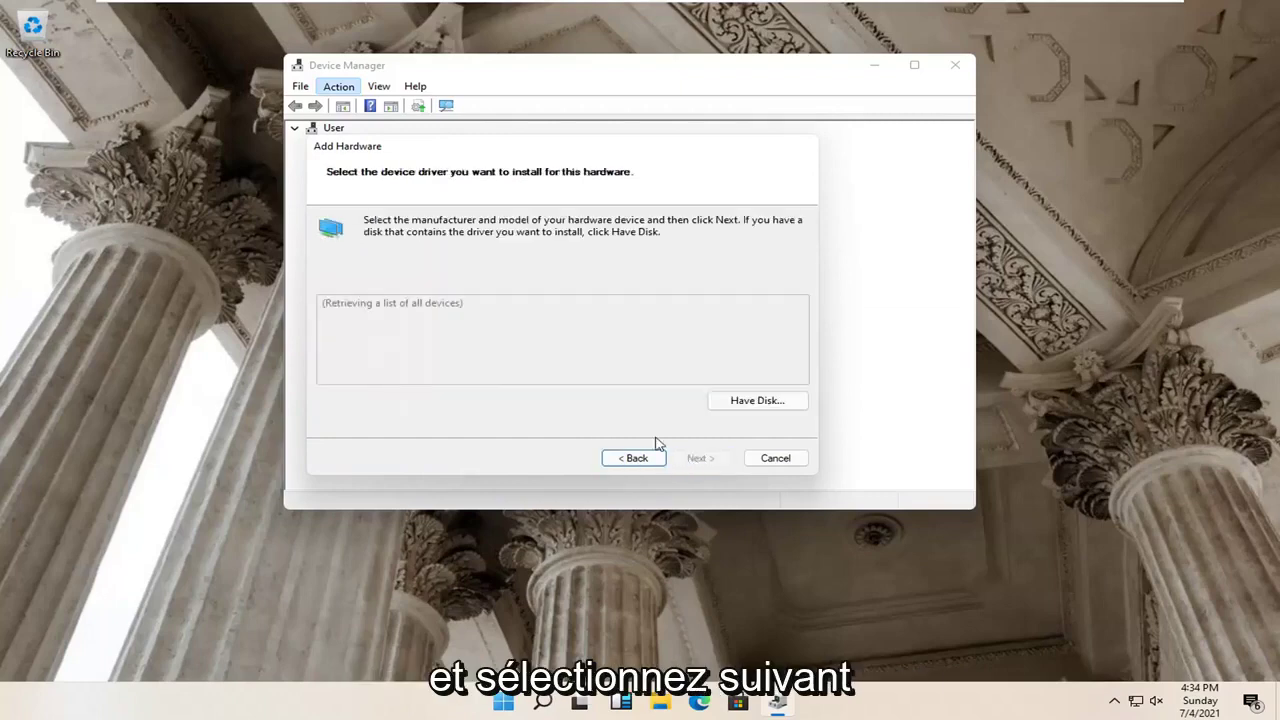
Step: Select Intel as the manufacturer and install the Intel(R) 82567LF Gigabit Network Connection driver
{"action": "left_click", "coordinate": [346, 344]}
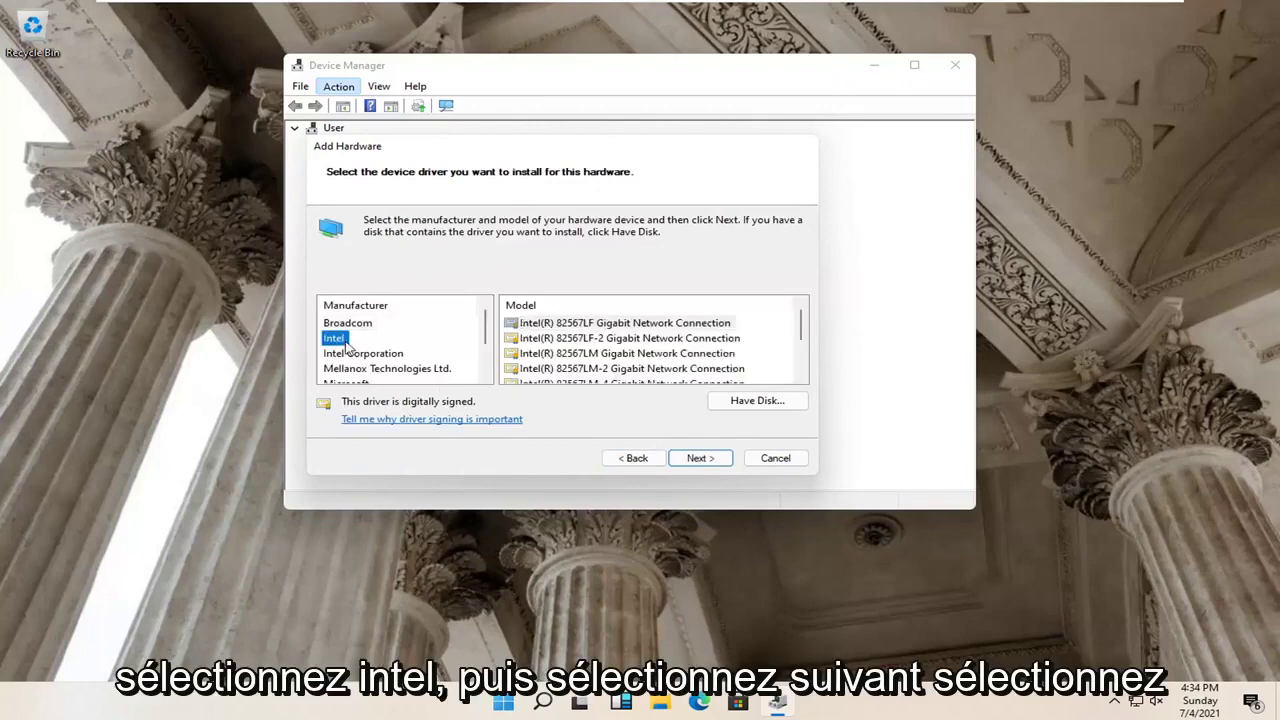
{"action": "left_click", "coordinate": [712, 458]}
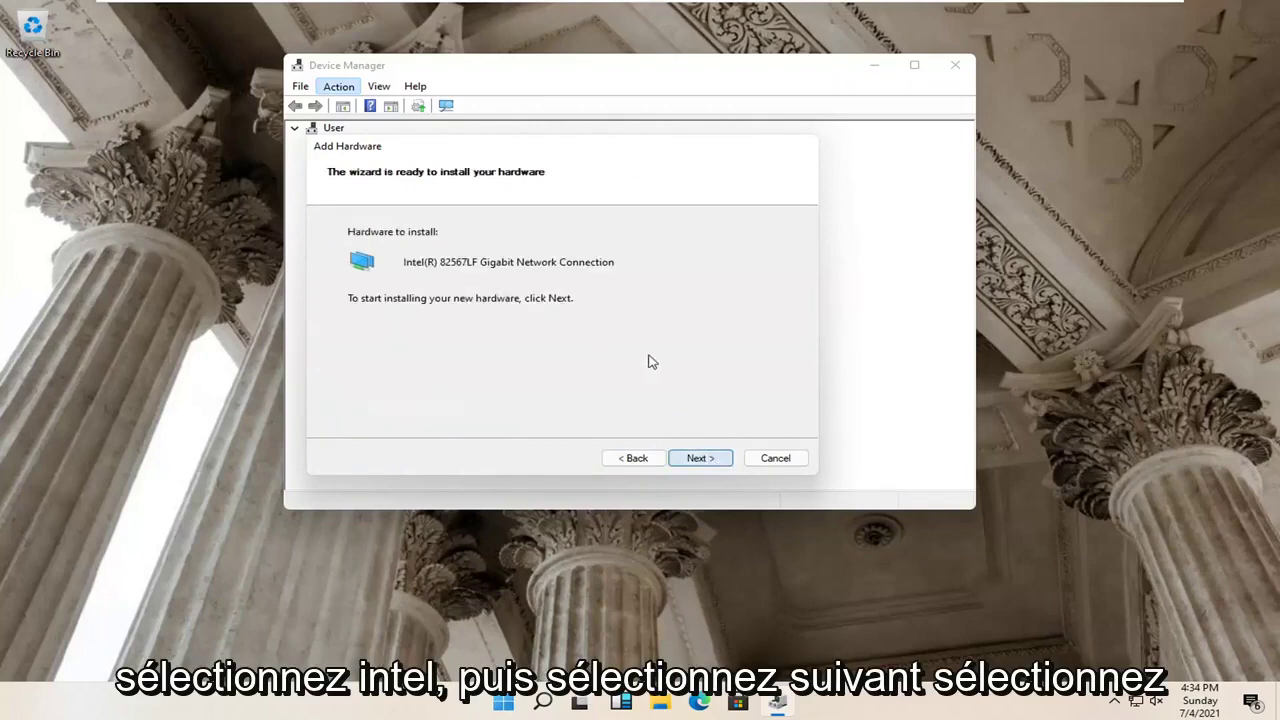
{"action": "left_click", "coordinate": [703, 459]}
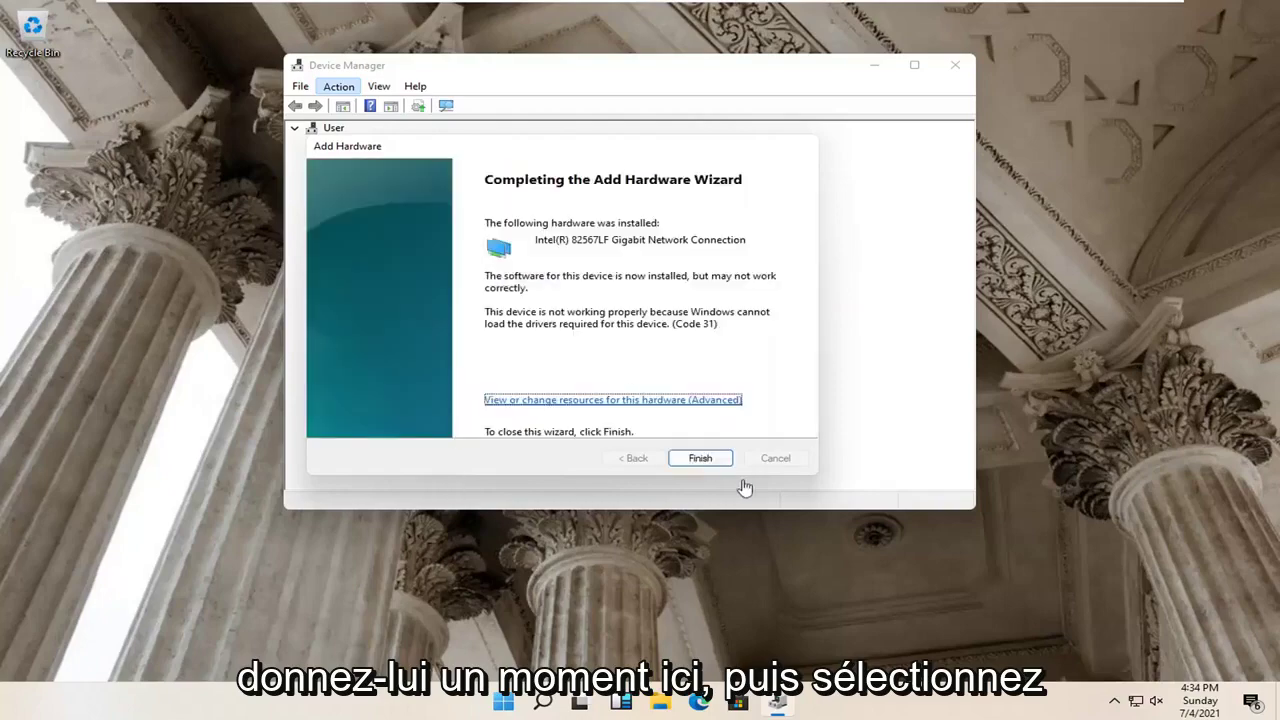
Step: Finish the Add Hardware wizard and close Device Manager
{"action": "left_click", "coordinate": [700, 458]}
{"action": "left_click", "coordinate": [955, 66]}
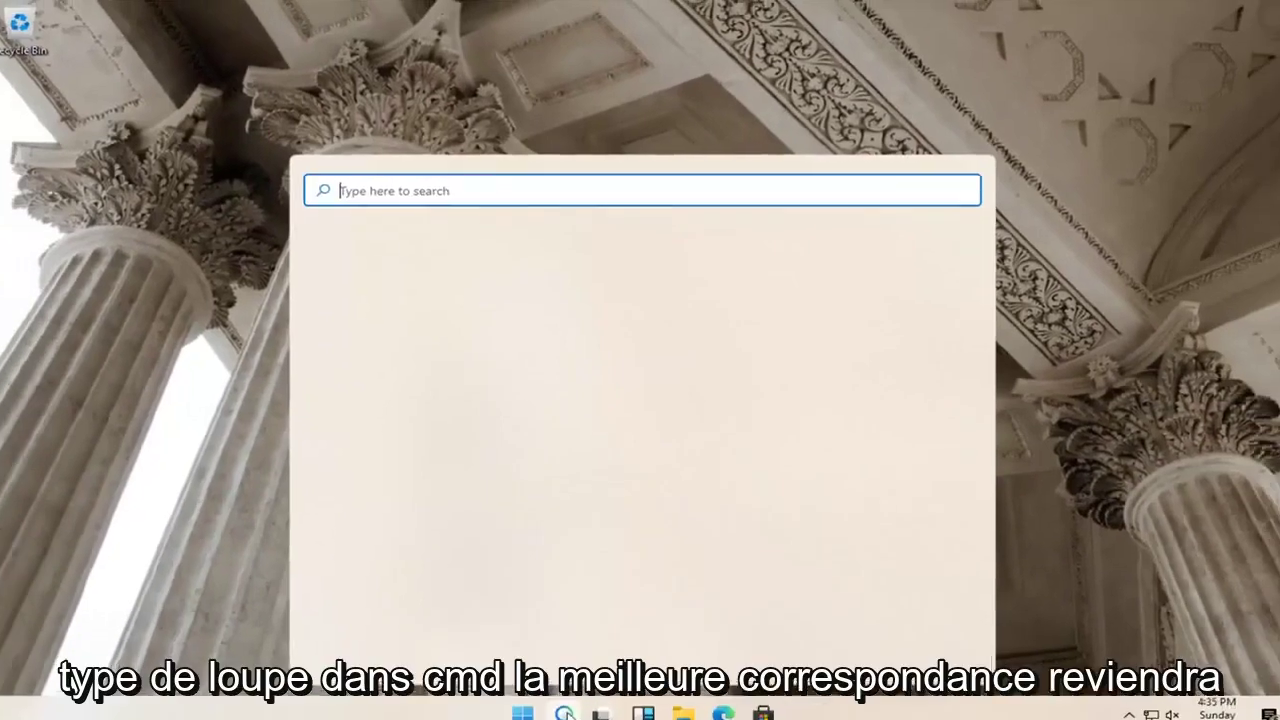
Step: Search for cmd, run Command Prompt as administrator with the permission request approved, and move its window nearer the middle of the desktop
{"action": "type", "text": "cmd"}
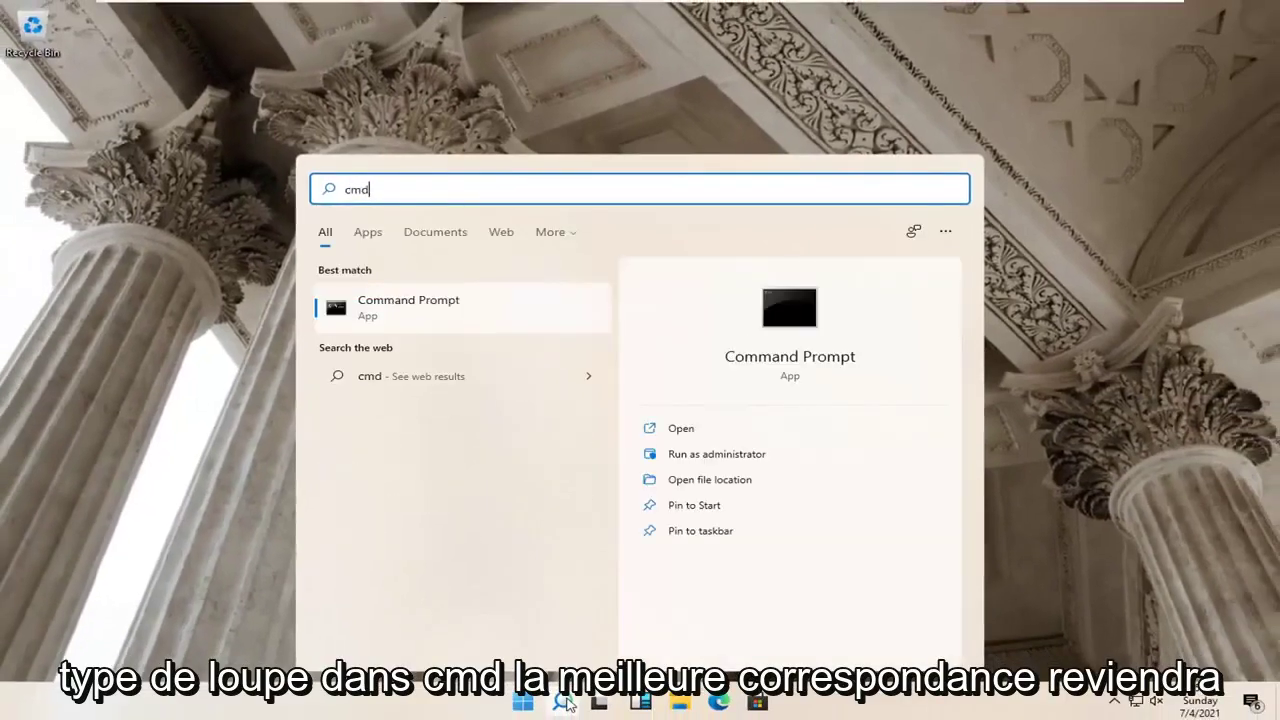
{"action": "right_click", "coordinate": [406, 308]}
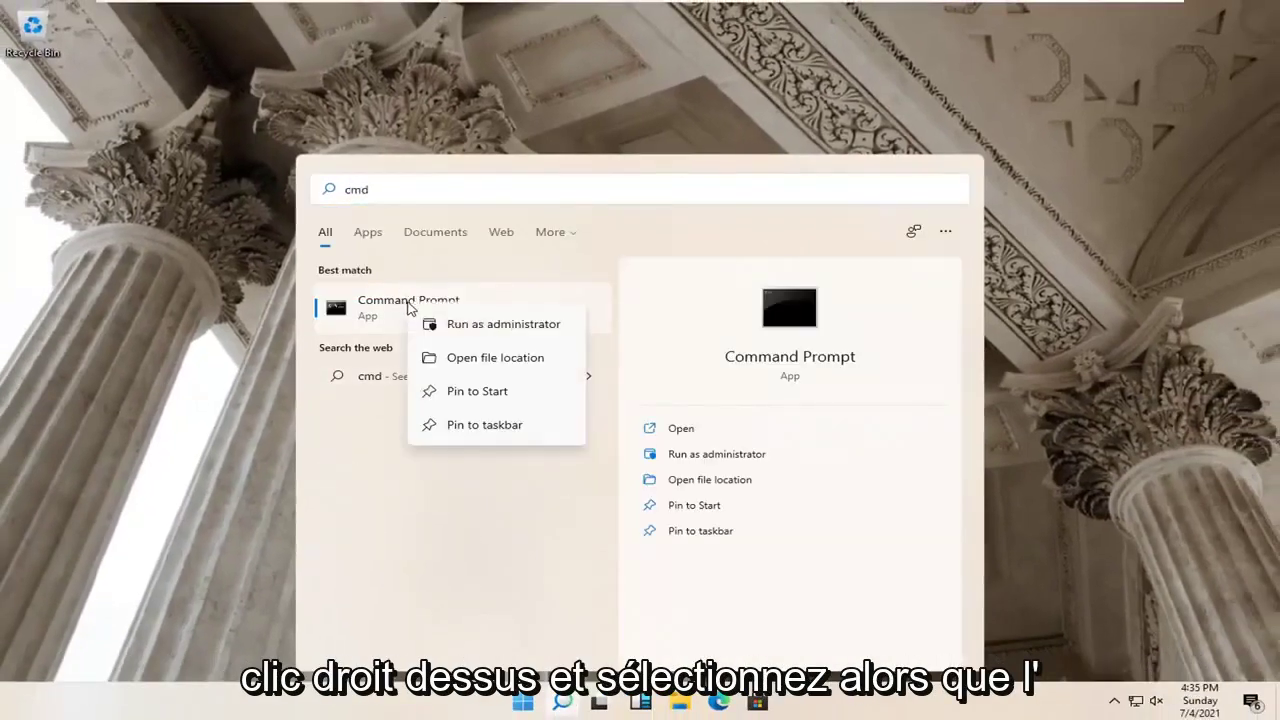
{"action": "left_click", "coordinate": [482, 327]}
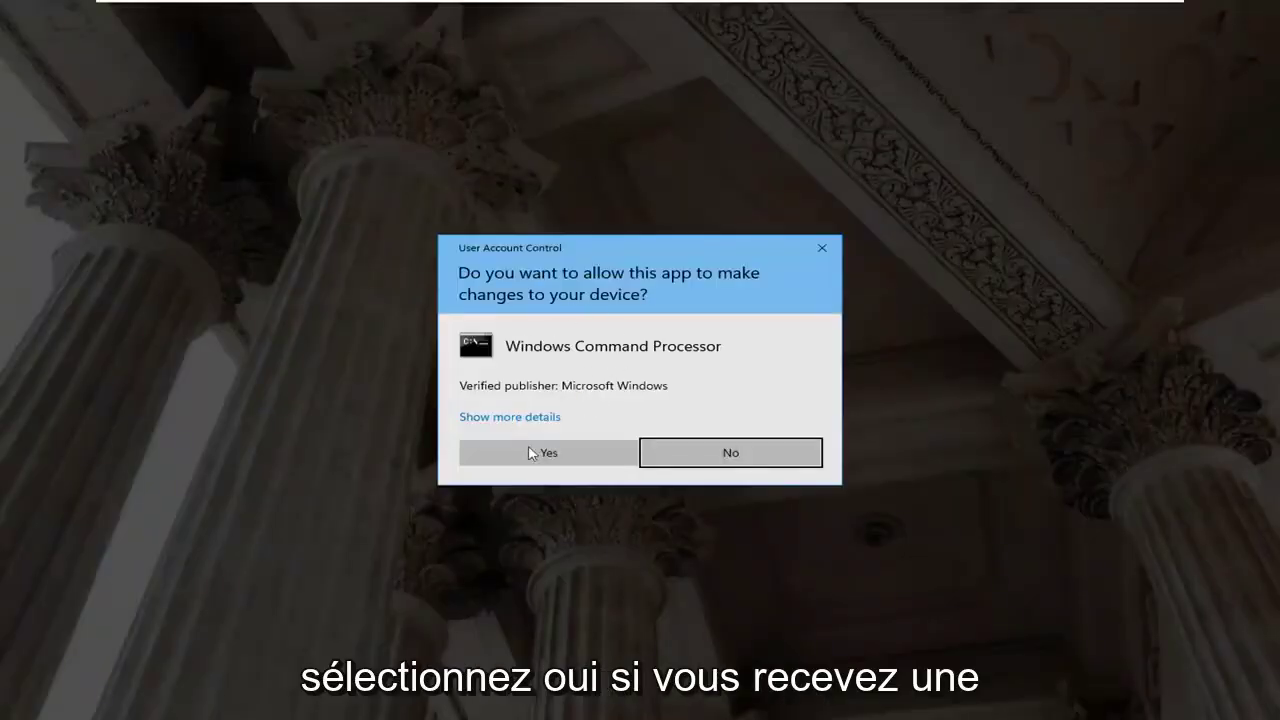
{"action": "left_click", "coordinate": [532, 452]}
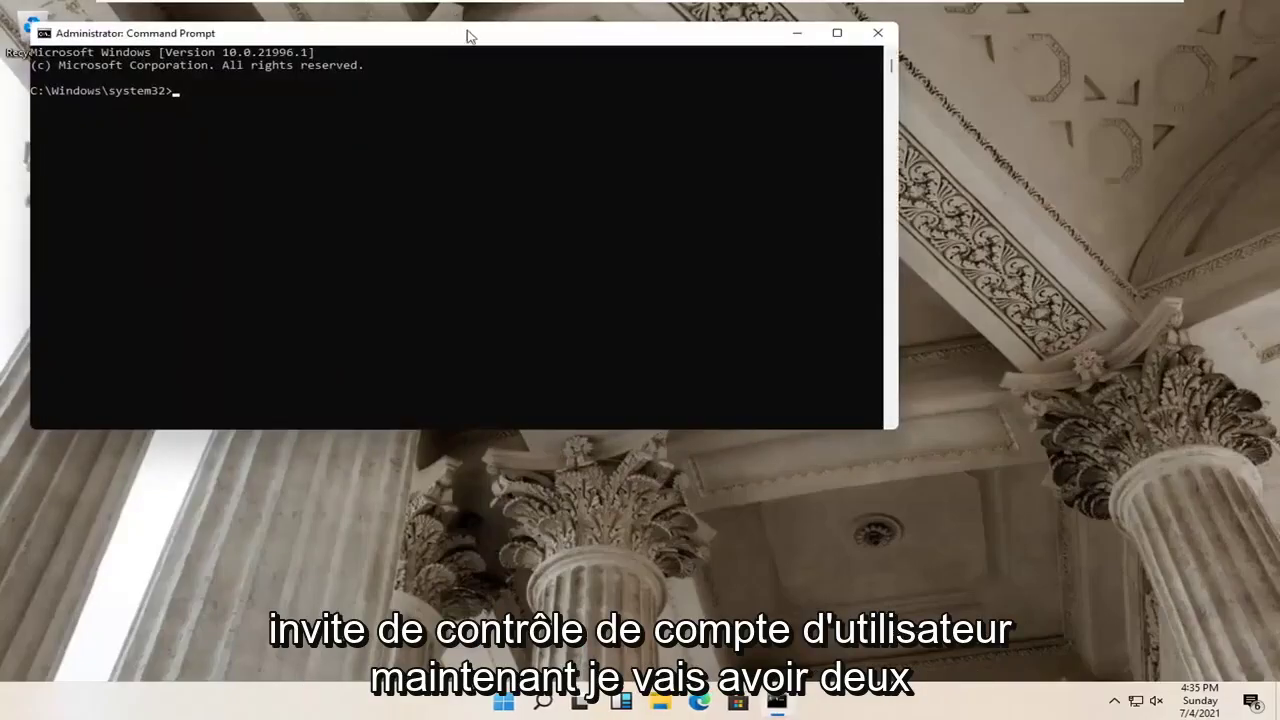
{"action": "left_click_drag", "start_coordinate": [468, 36], "coordinate": [625, 93]}
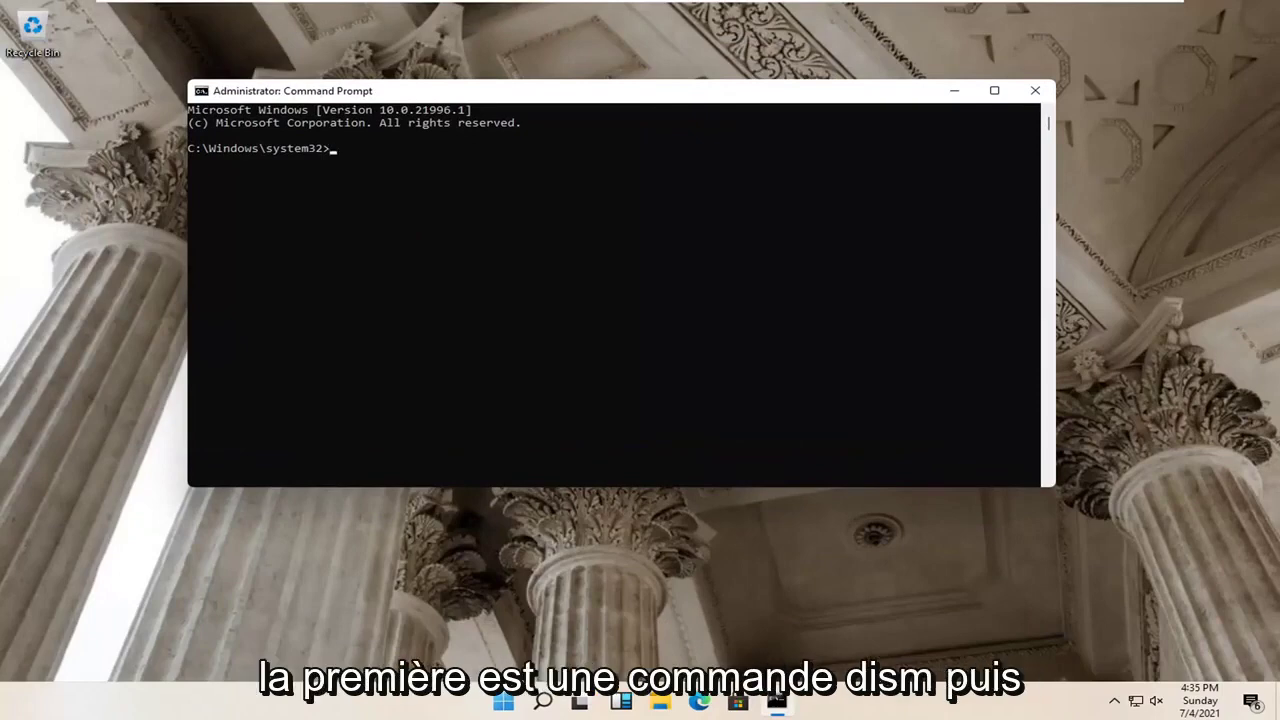
Step: Paste and run the command dism /online /cleanup-image /restorehealth to repair the Windows image
{"action": "right_click", "coordinate": [596, 89]}
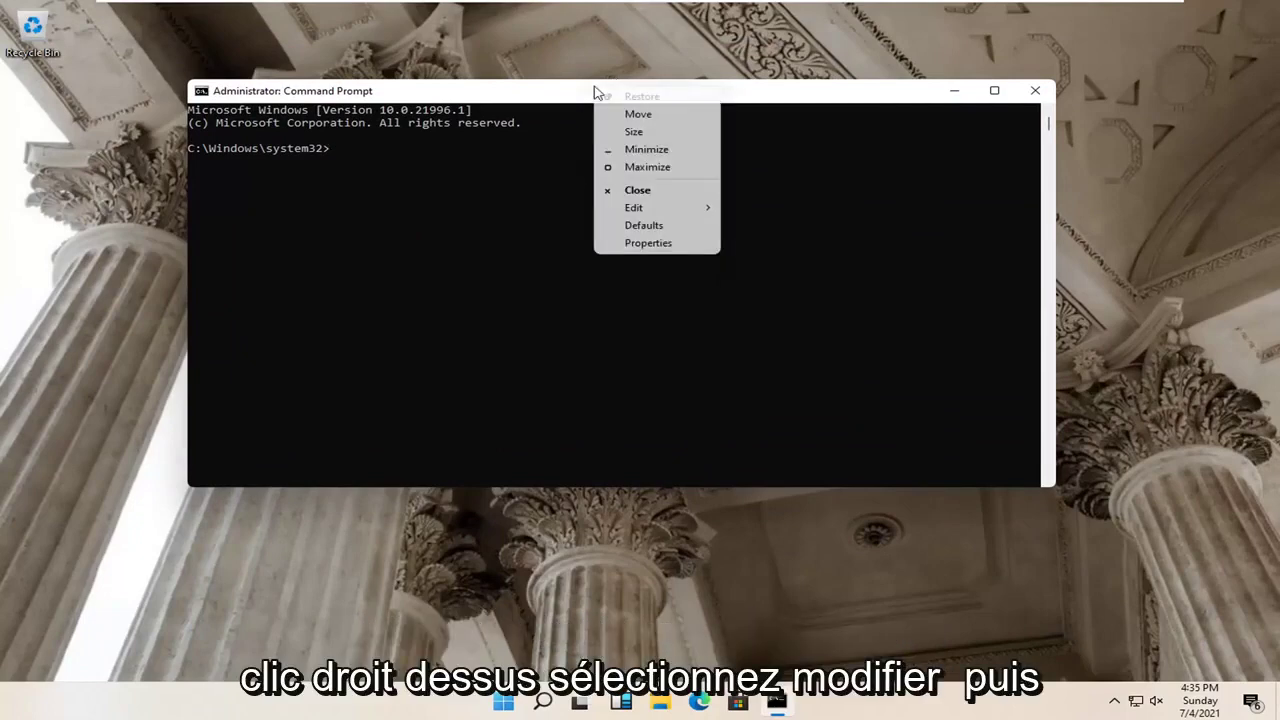
{"action": "mouse_move", "coordinate": [650, 207]}
{"action": "left_click", "coordinate": [758, 240]}
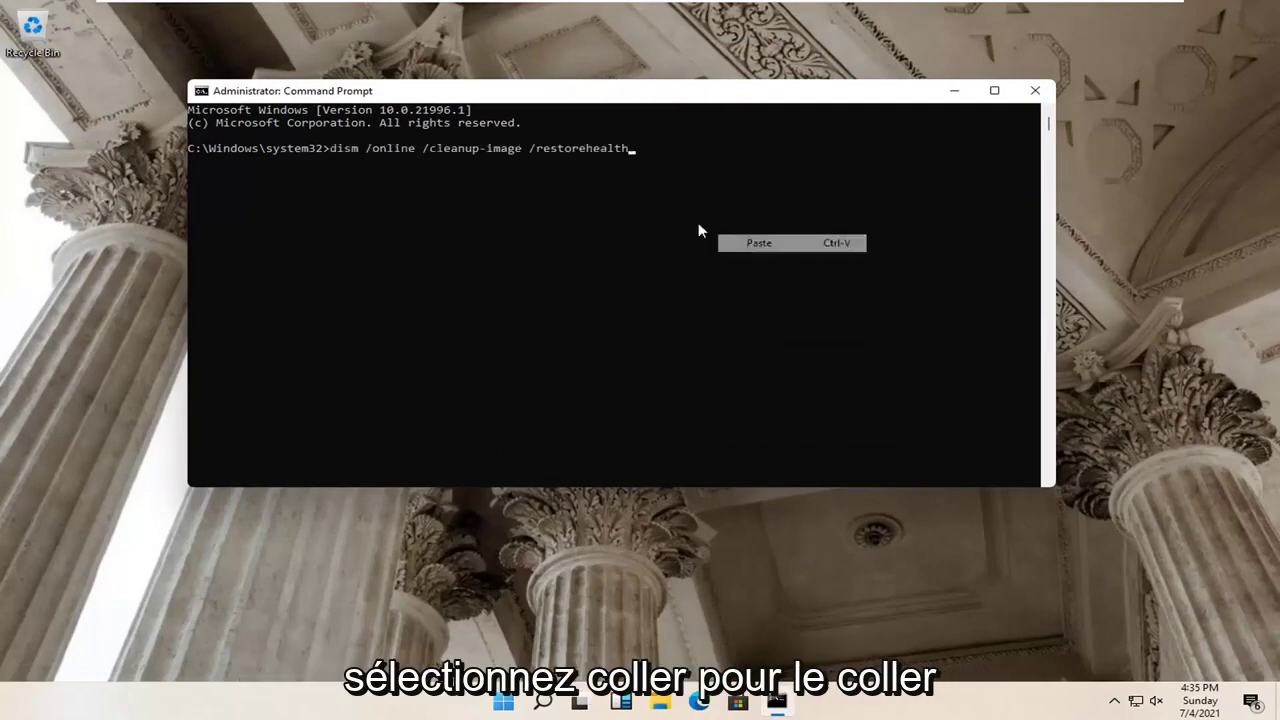
{"action": "key", "text": "Return"}
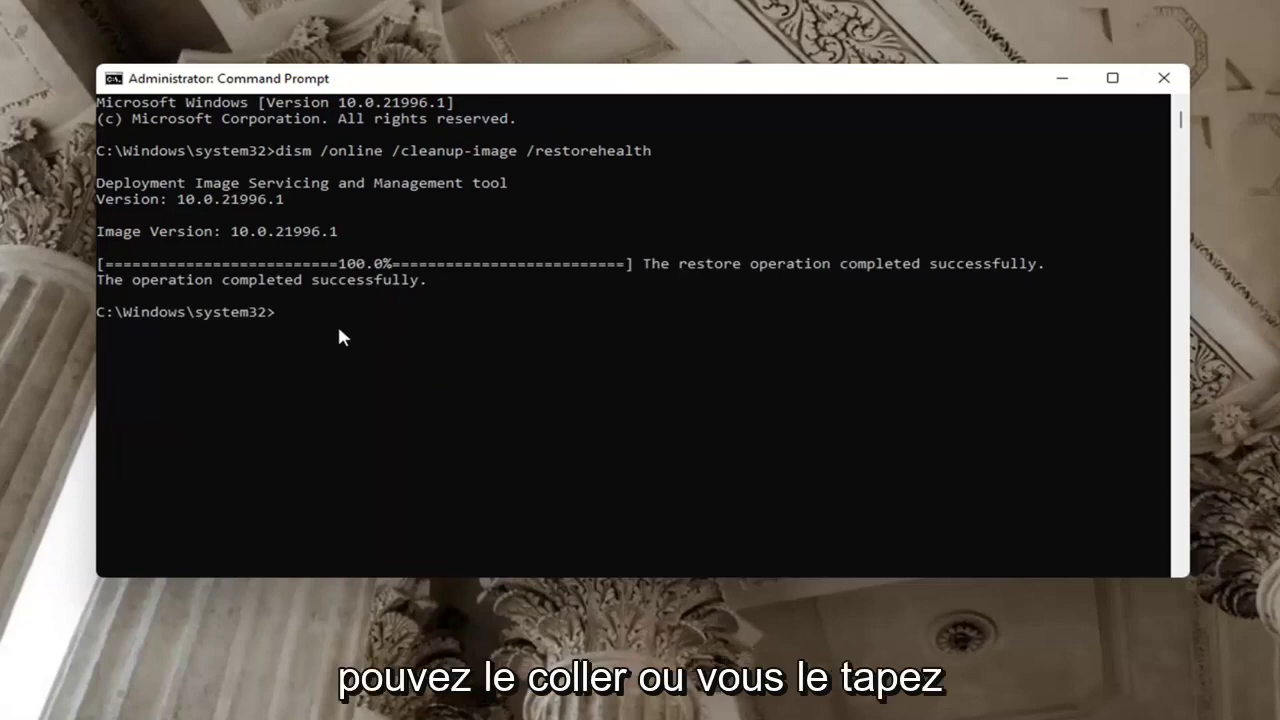
Step: Run sfc /scannow to check the system files, and close Command Prompt once the scan has completed
{"action": "type", "text": "sfc"}
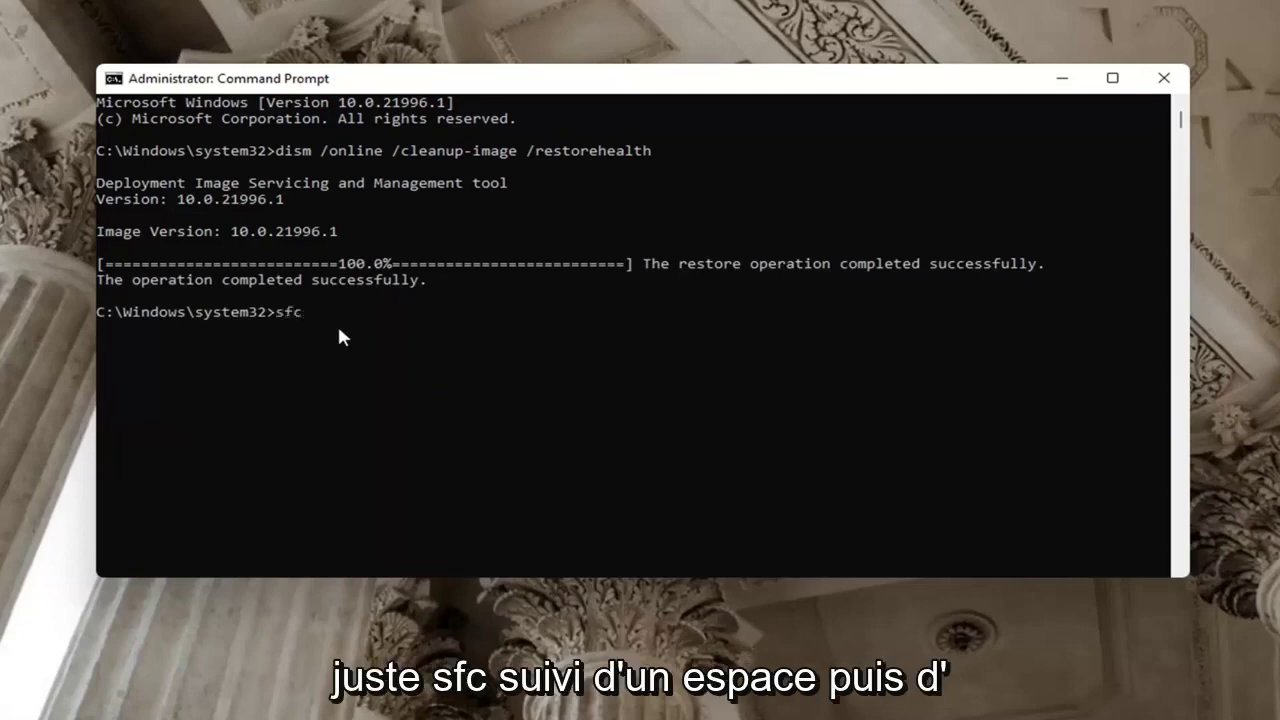
{"action": "type", "text": " /scannow"}
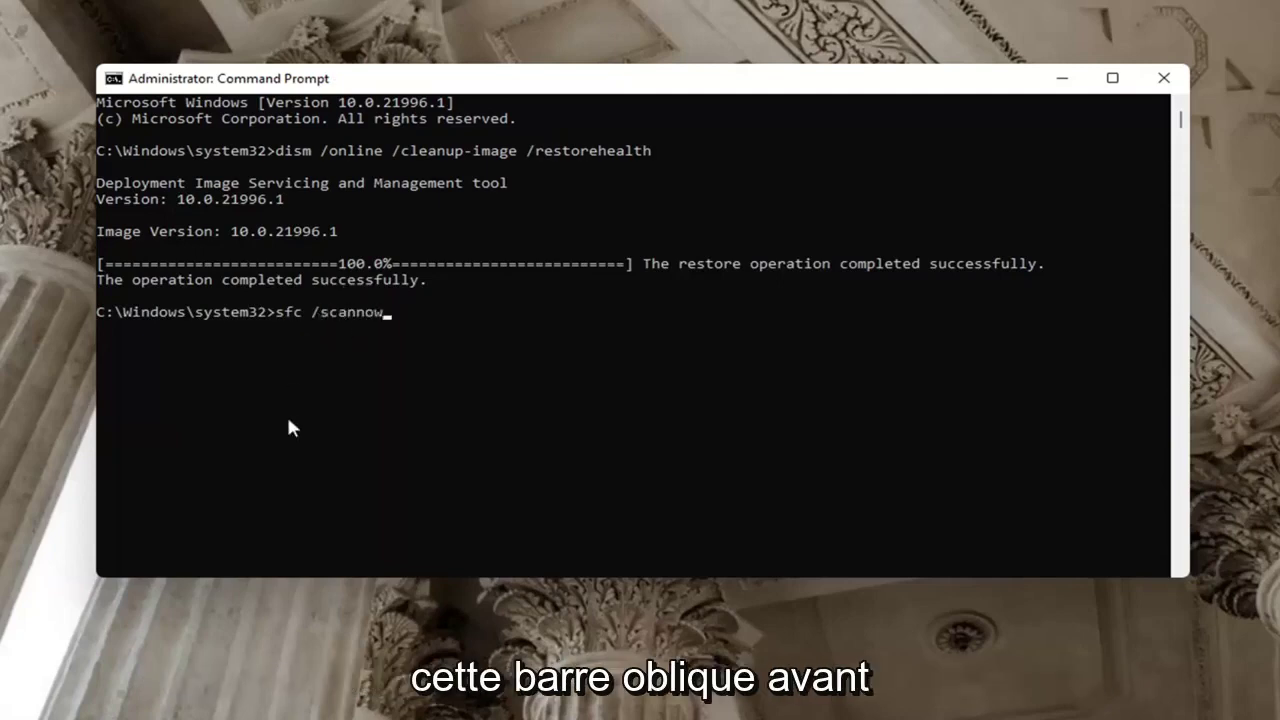
{"action": "key", "text": "Return"}
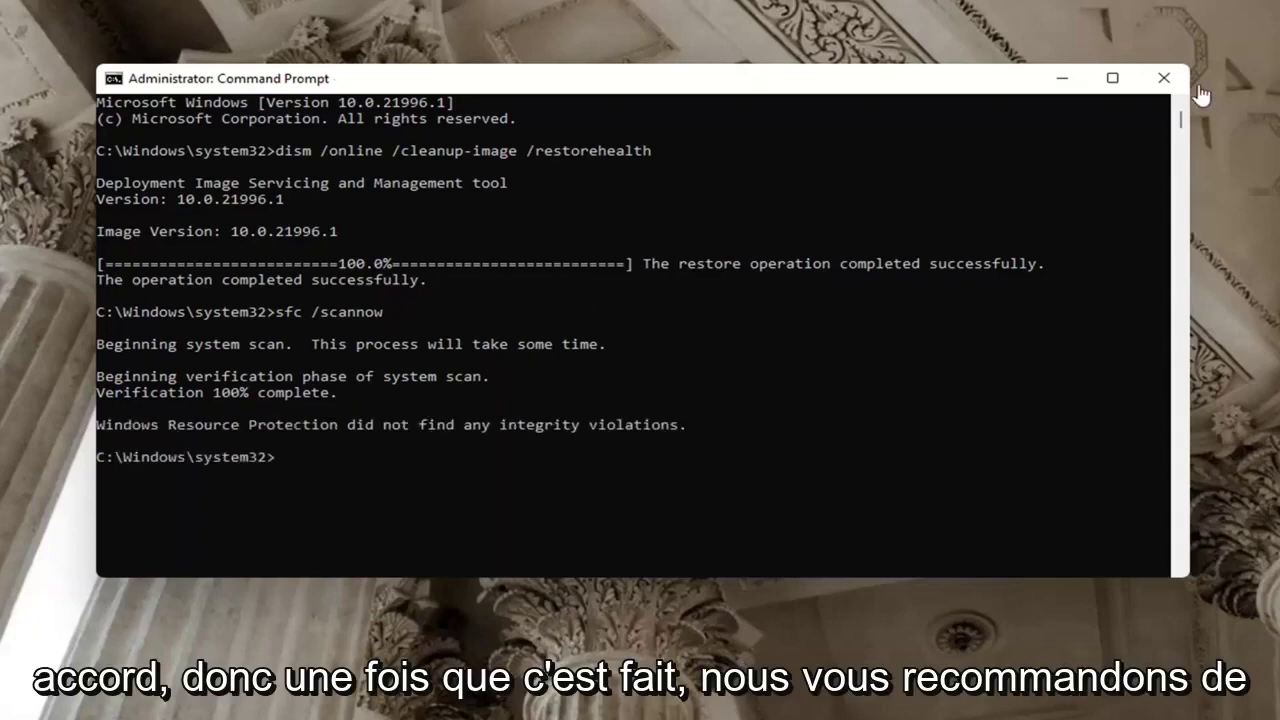
{"action": "left_click", "coordinate": [1163, 78]}
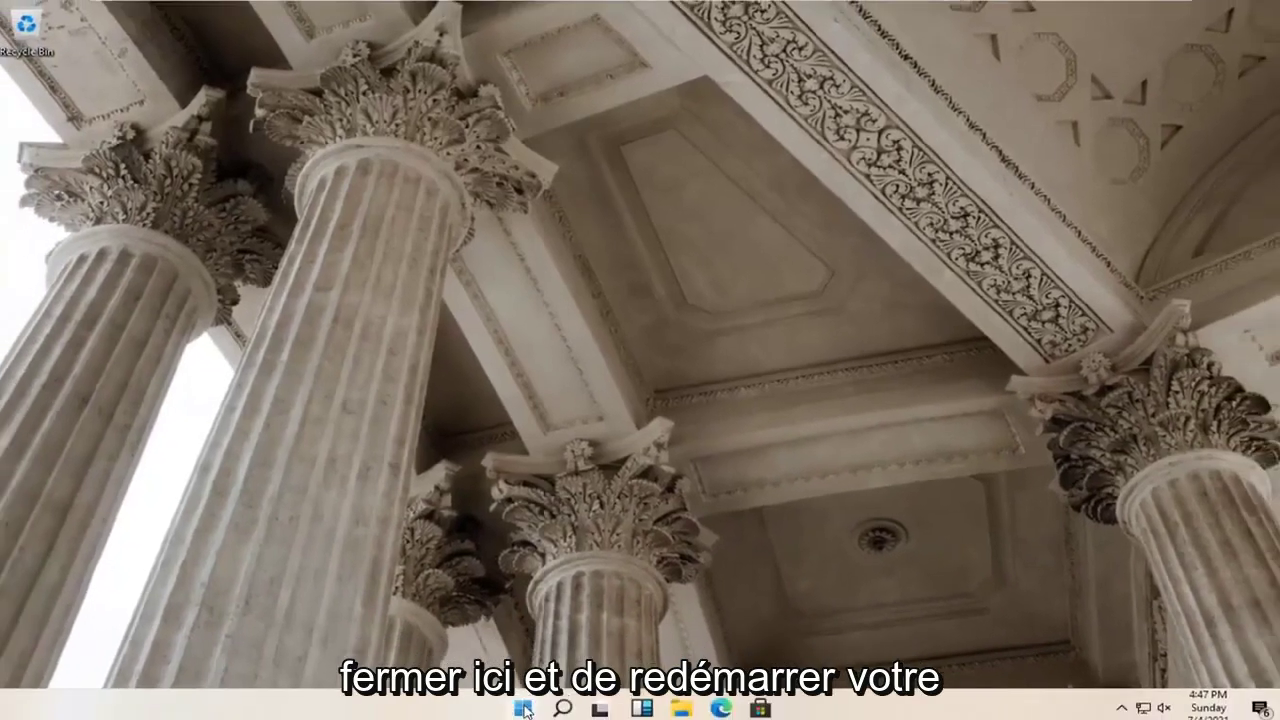
Step: Restart the computer from the shut down or sign out options
{"action": "right_click", "coordinate": [524, 710]}
{"action": "mouse_move", "coordinate": [494, 642]}
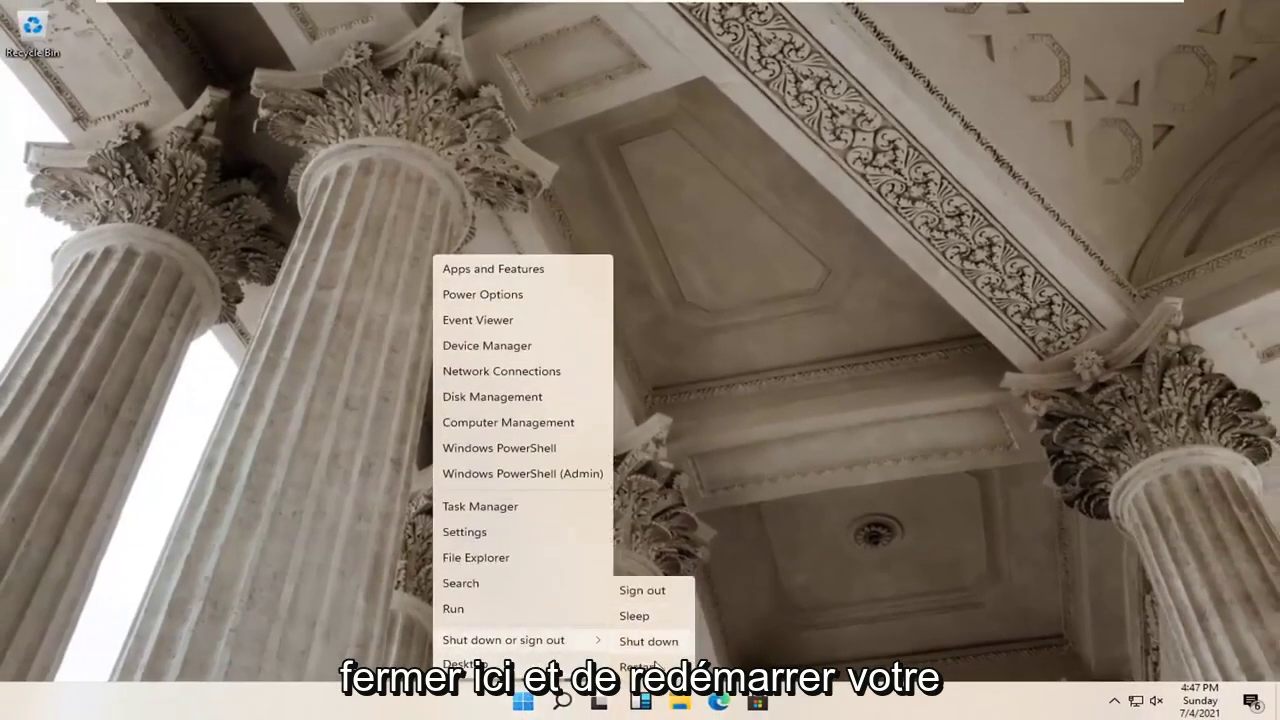
{"action": "left_click", "coordinate": [650, 666]}
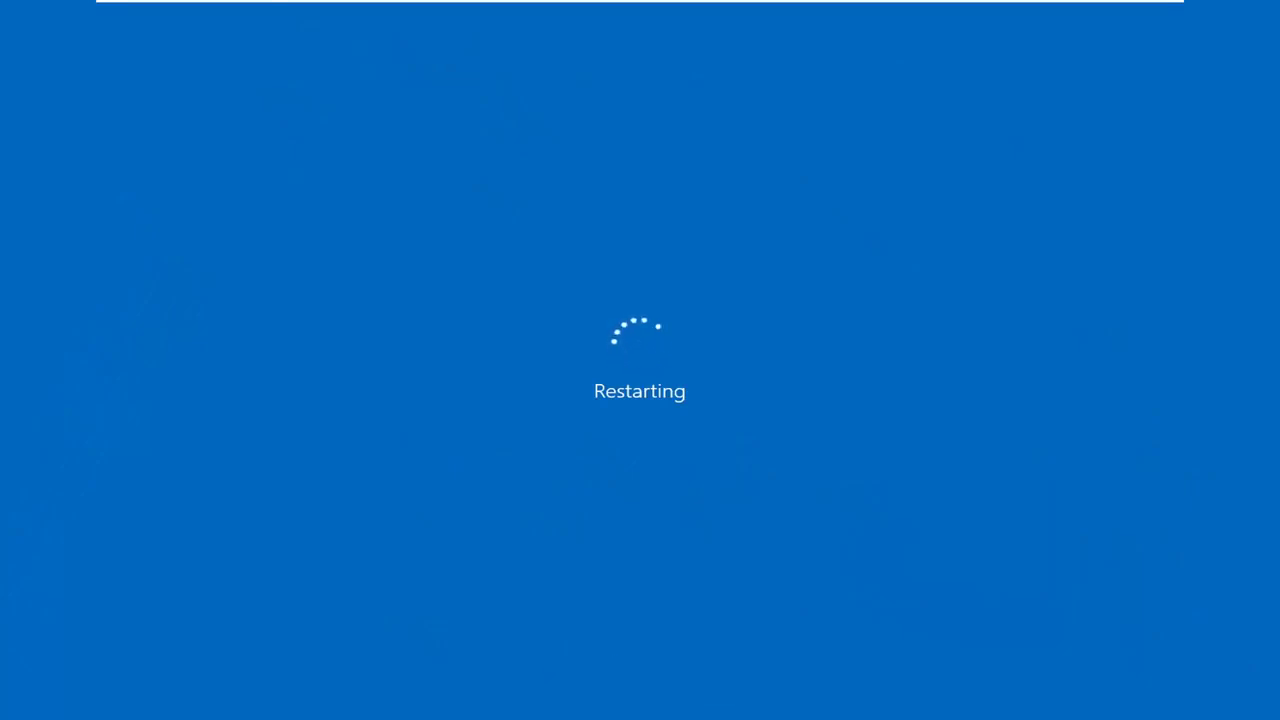
{"action": "left_click", "coordinate": [440, 532]}
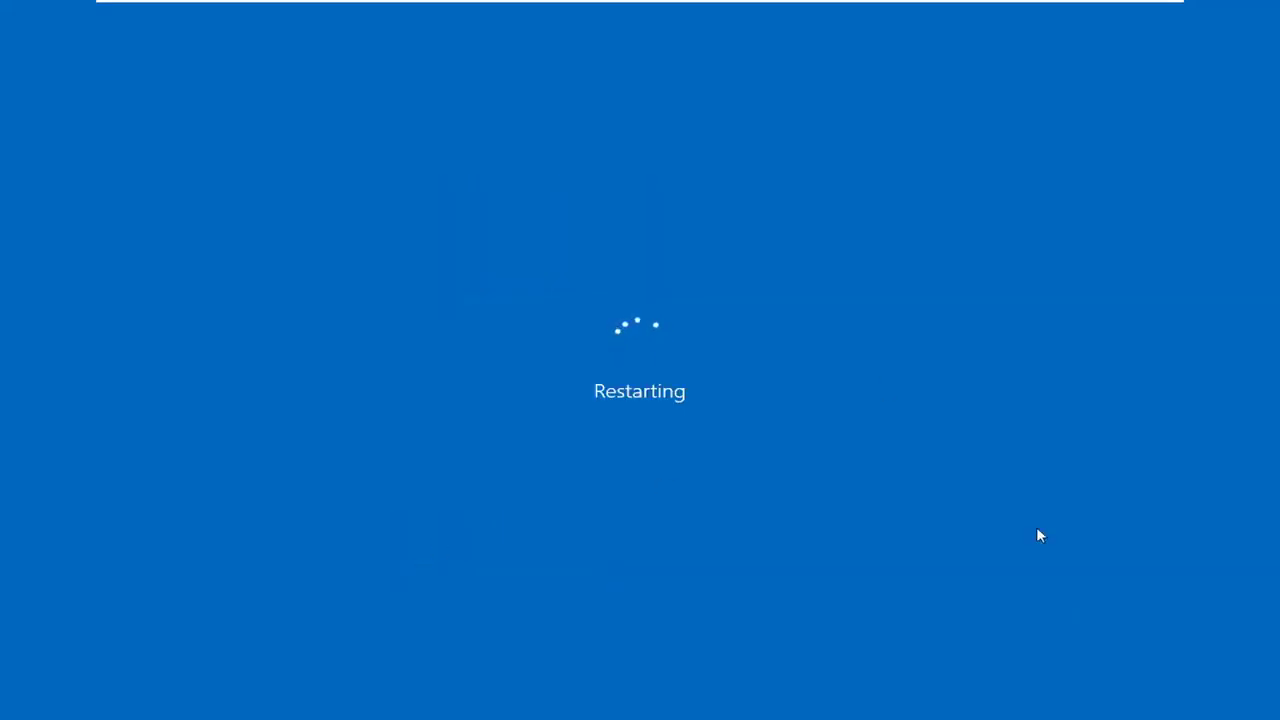